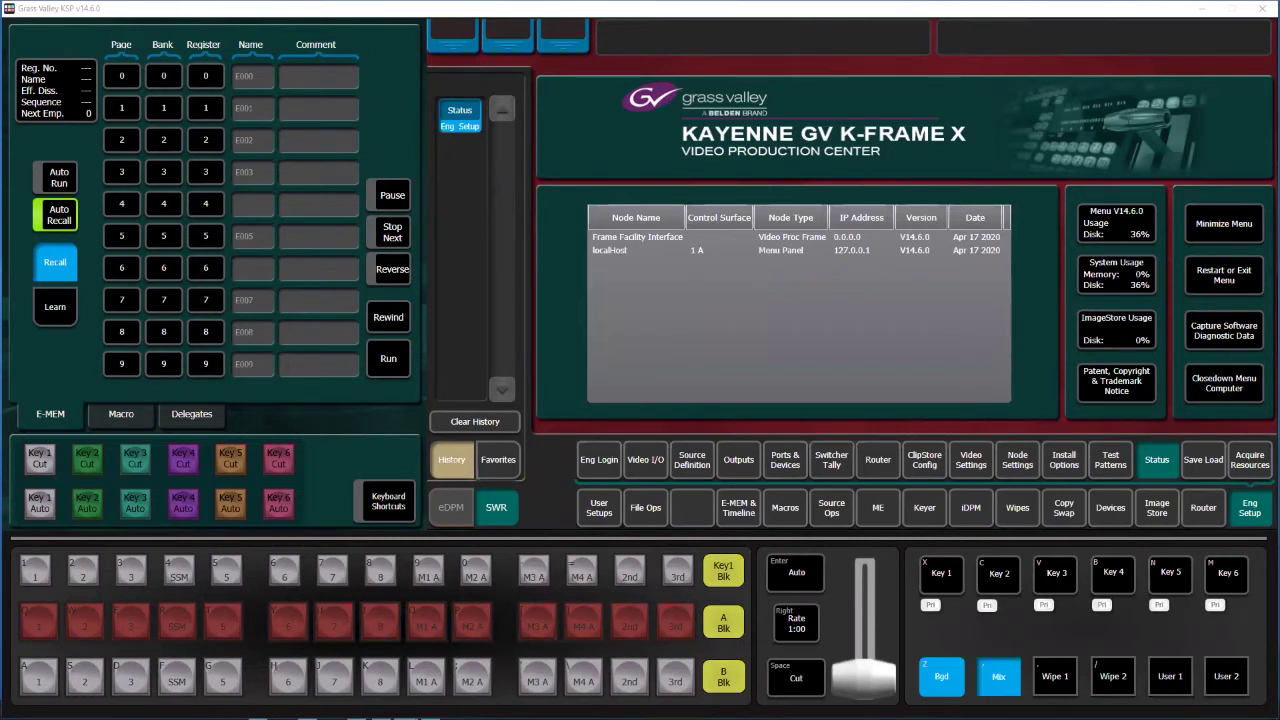
In ME Transition, enter .8 as the PGM/PST rate so it reads 0:08.
click(869, 516)
click(876, 470)
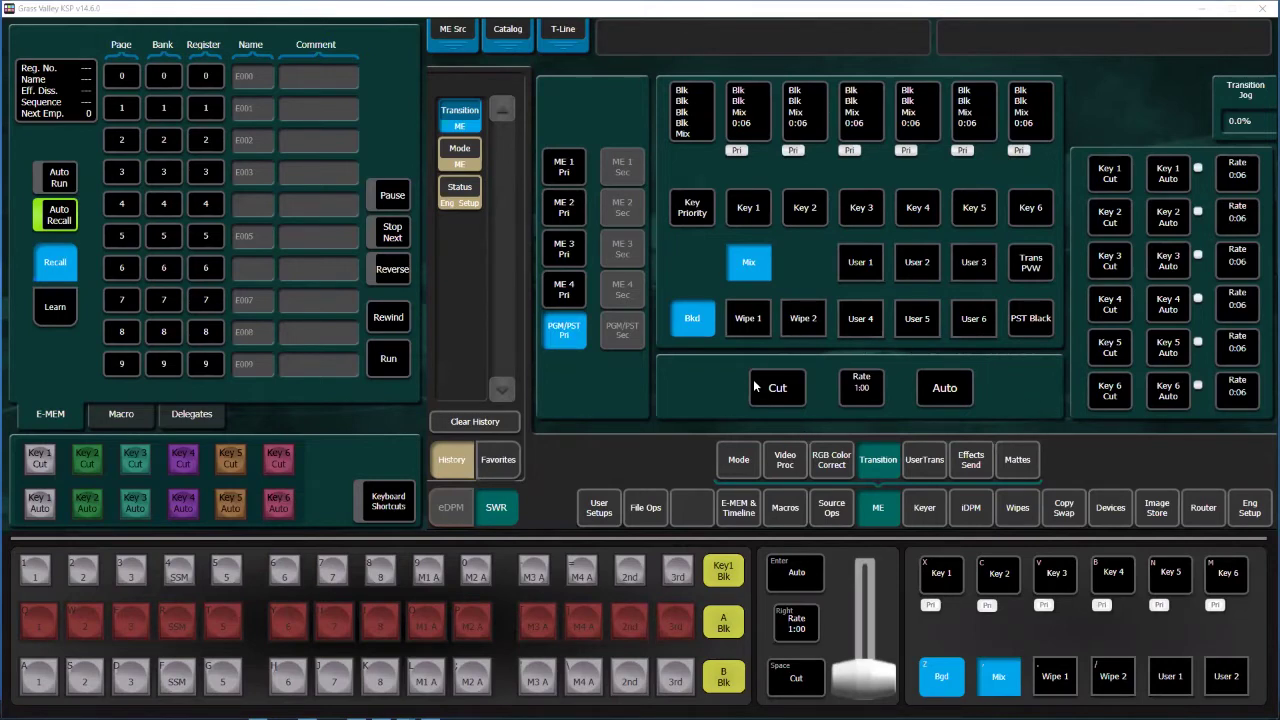
click(853, 388)
click(964, 349)
click(1014, 205)
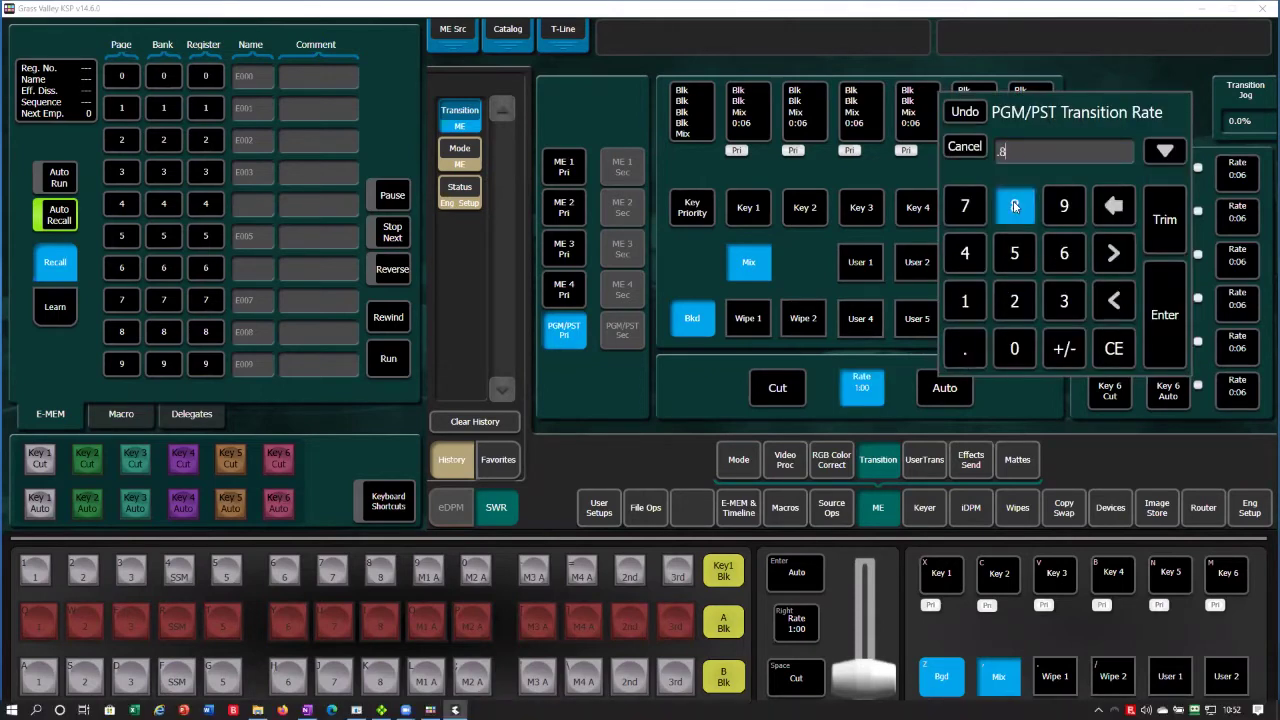
click(1160, 302)
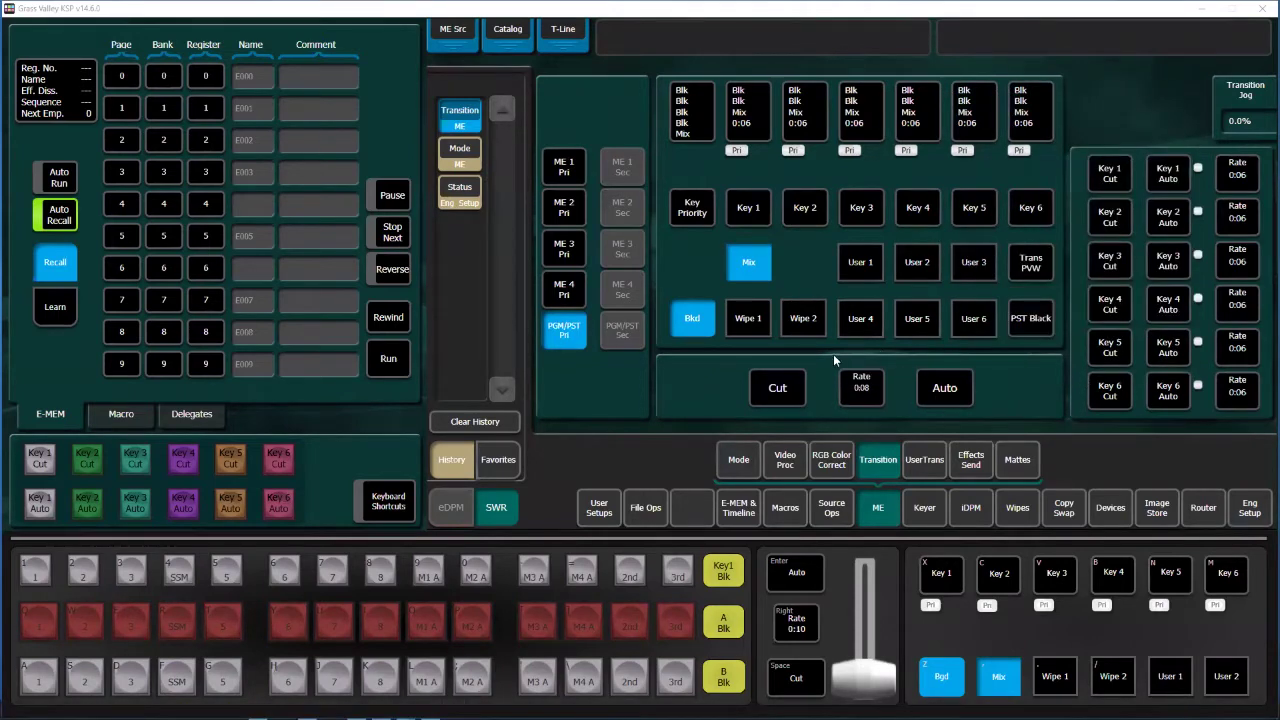
click(858, 398)
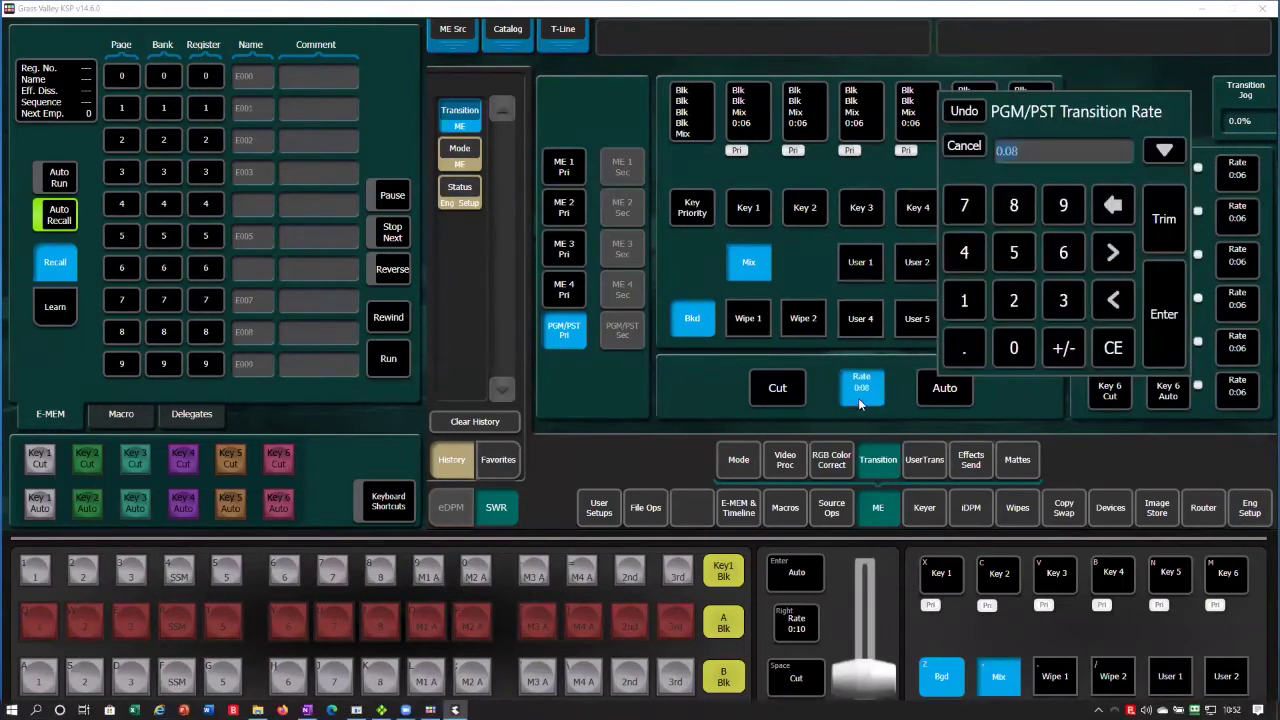
click(965, 349)
click(1013, 216)
click(1175, 316)
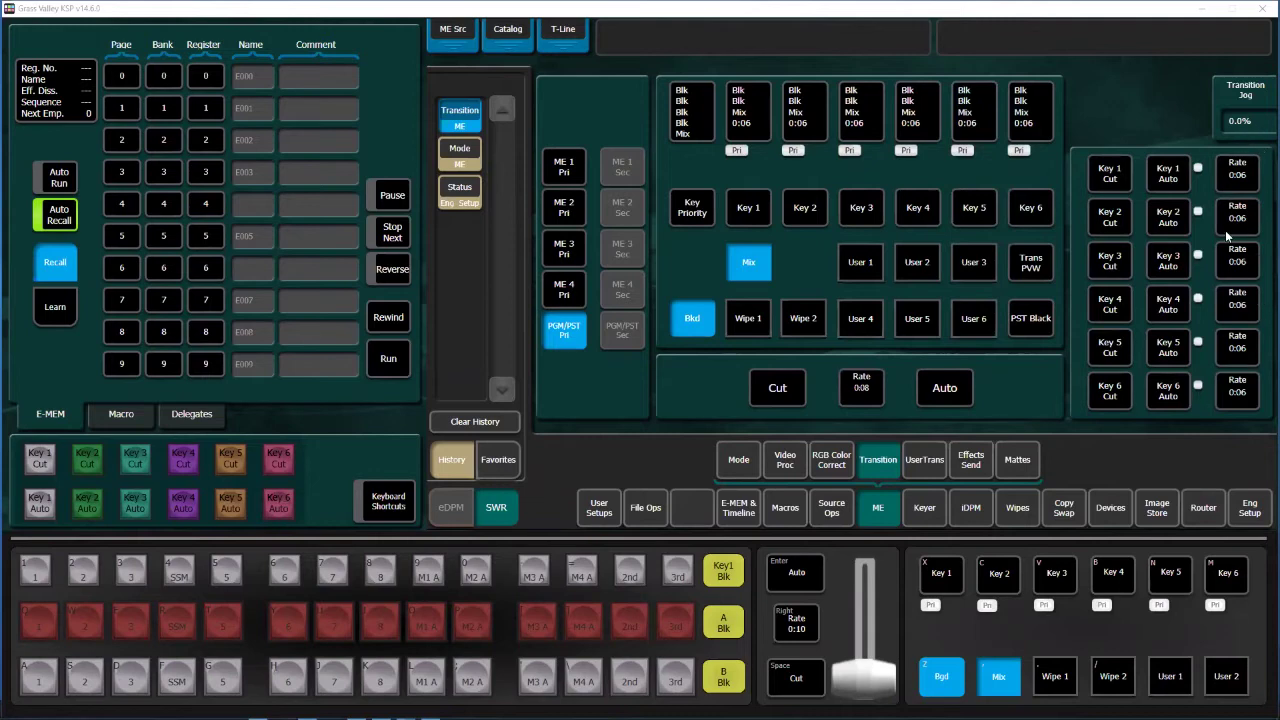
Set the Key 1 and Key 2 transition rates to 0:08 by entering .8.
click(1240, 178)
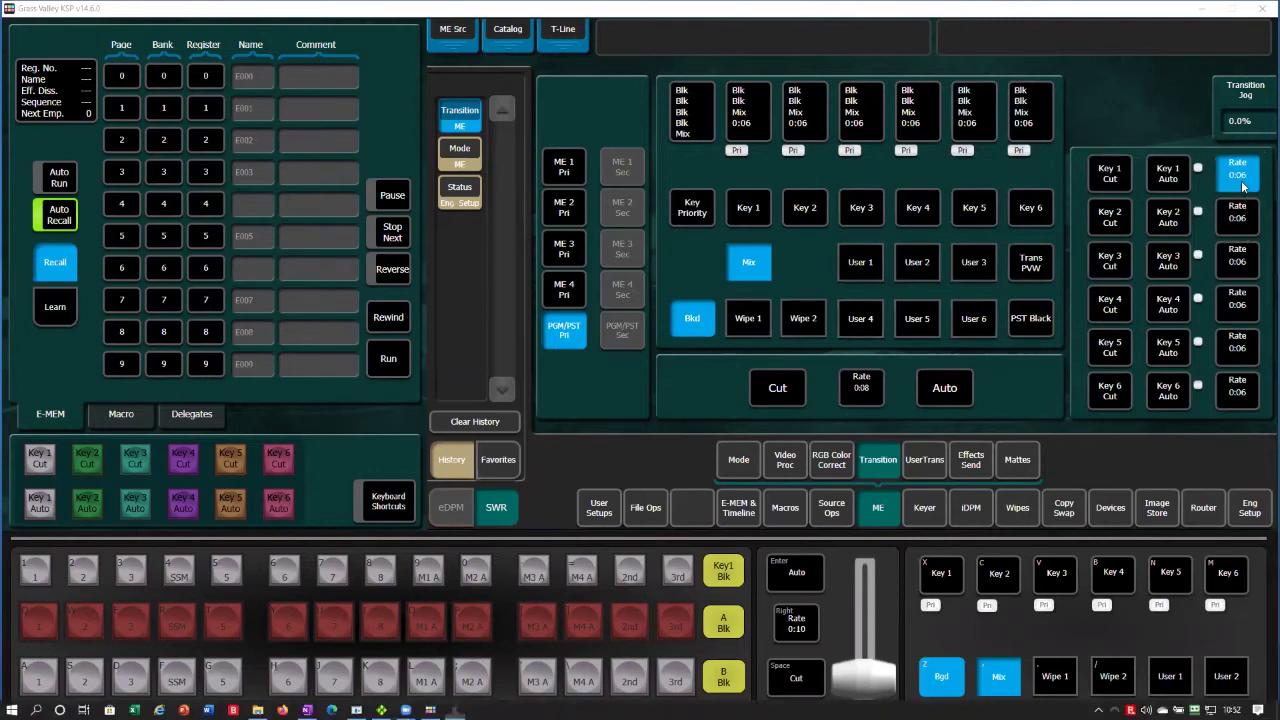
click(964, 352)
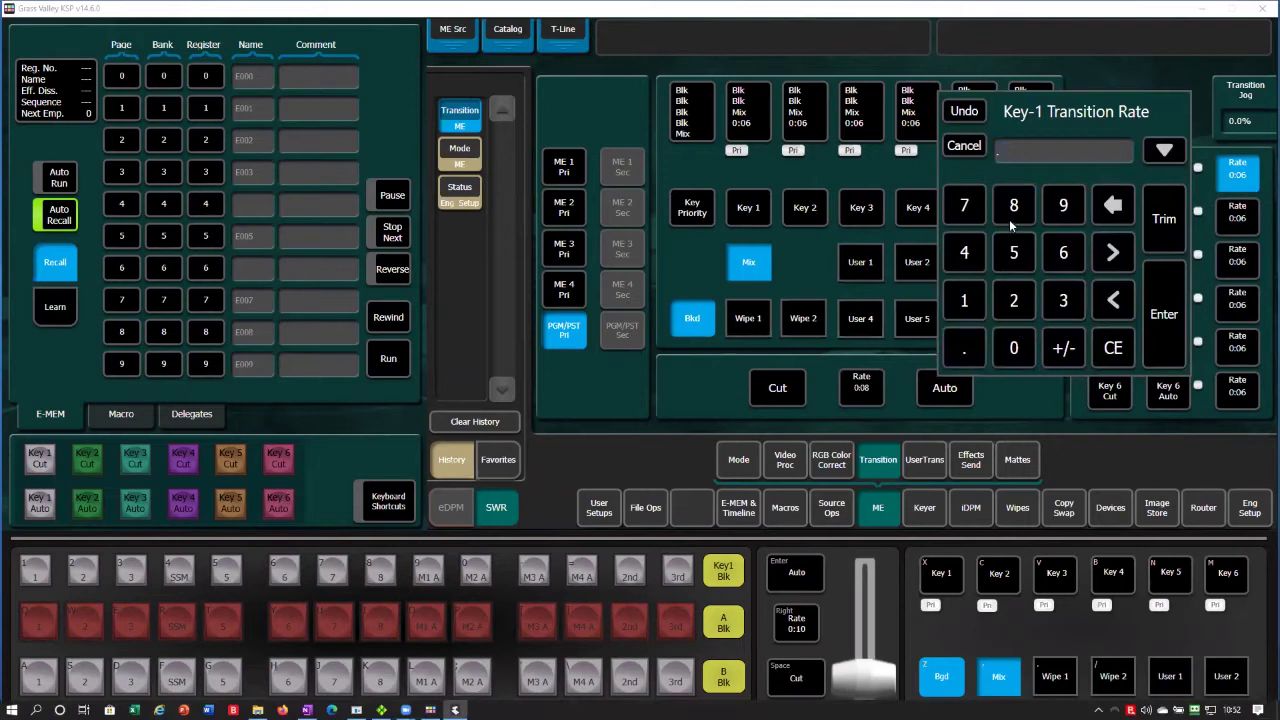
click(1014, 206)
click(1164, 314)
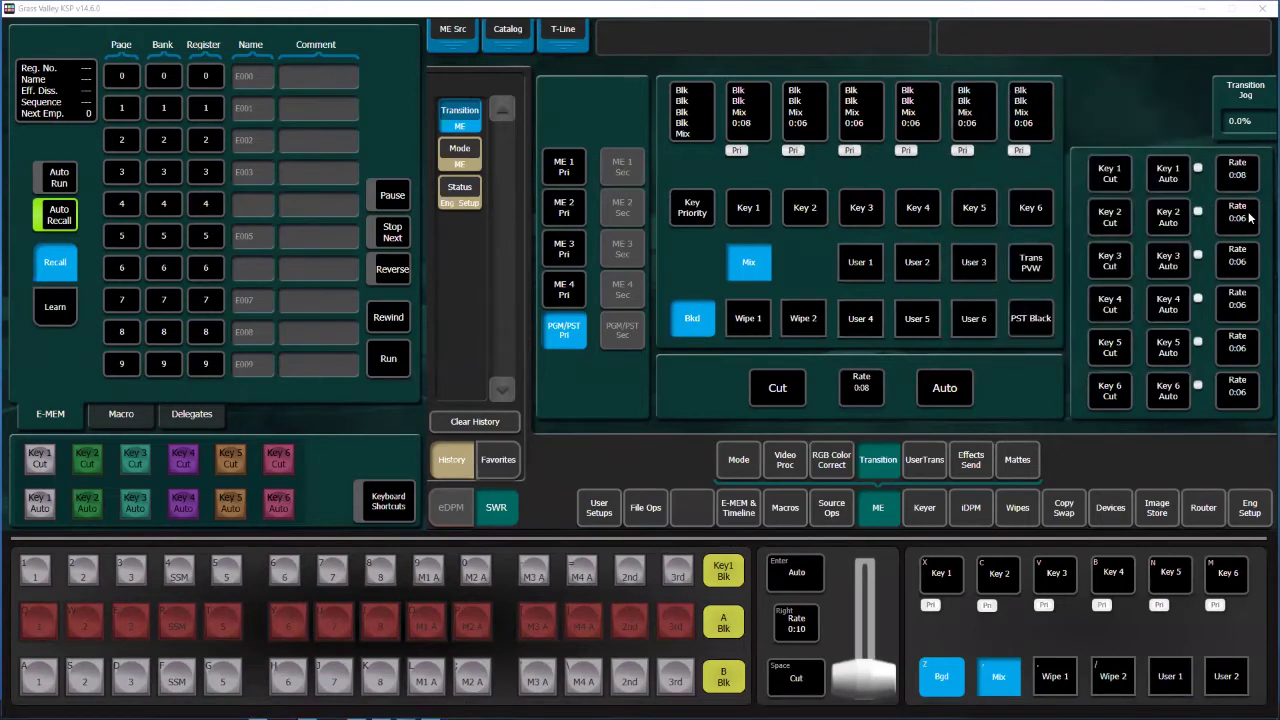
click(1248, 215)
click(964, 348)
click(1014, 206)
click(1168, 319)
Change the Key 2 transition rate to 1:12 by entering 1.12.
click(1250, 225)
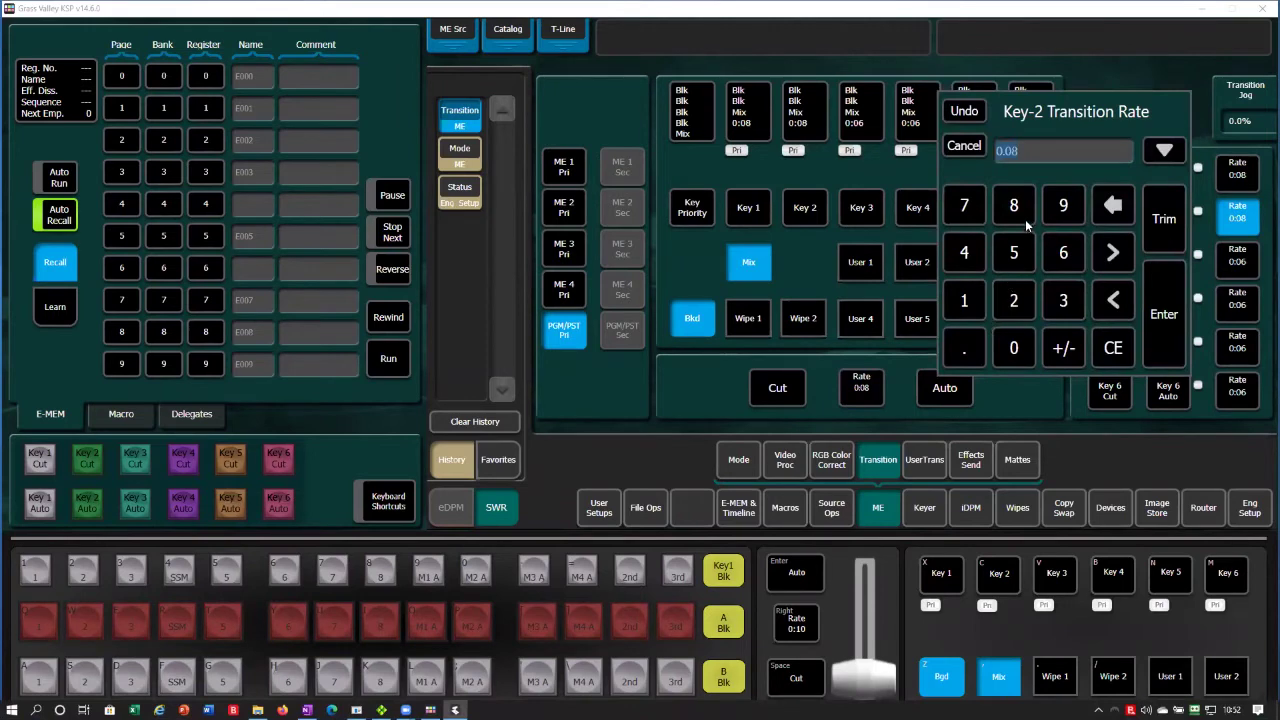
click(1156, 338)
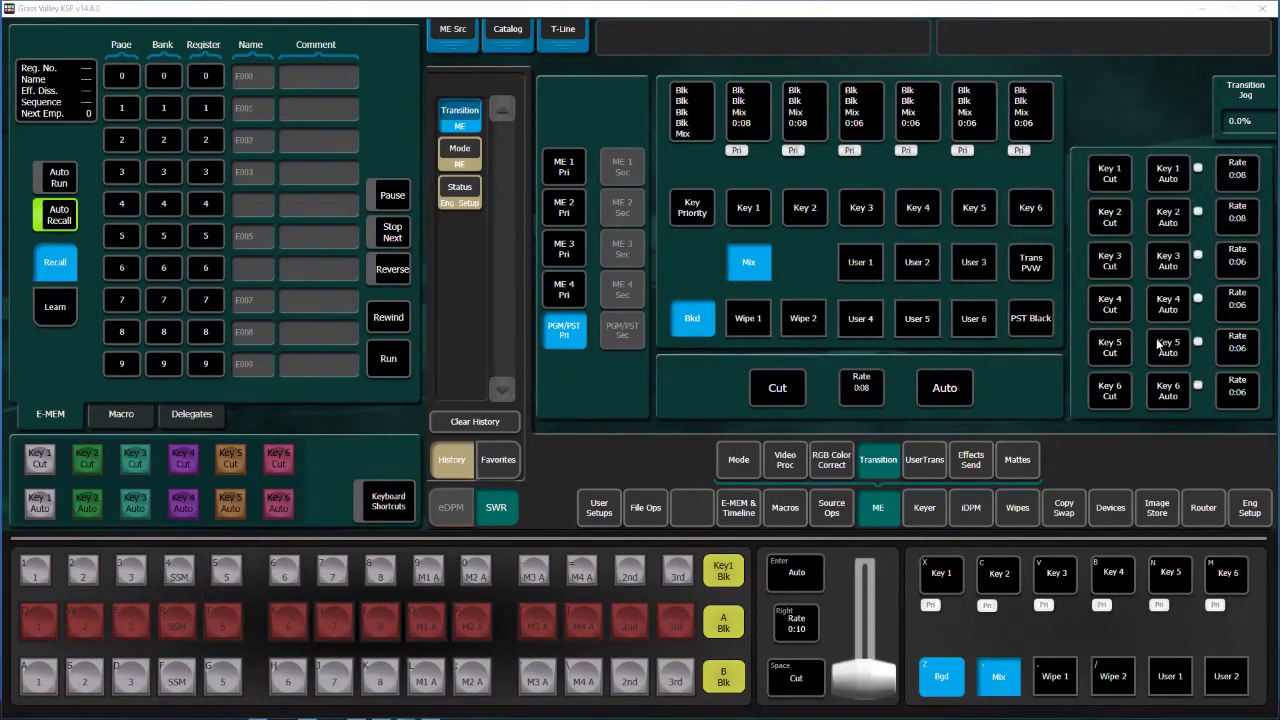
click(1237, 232)
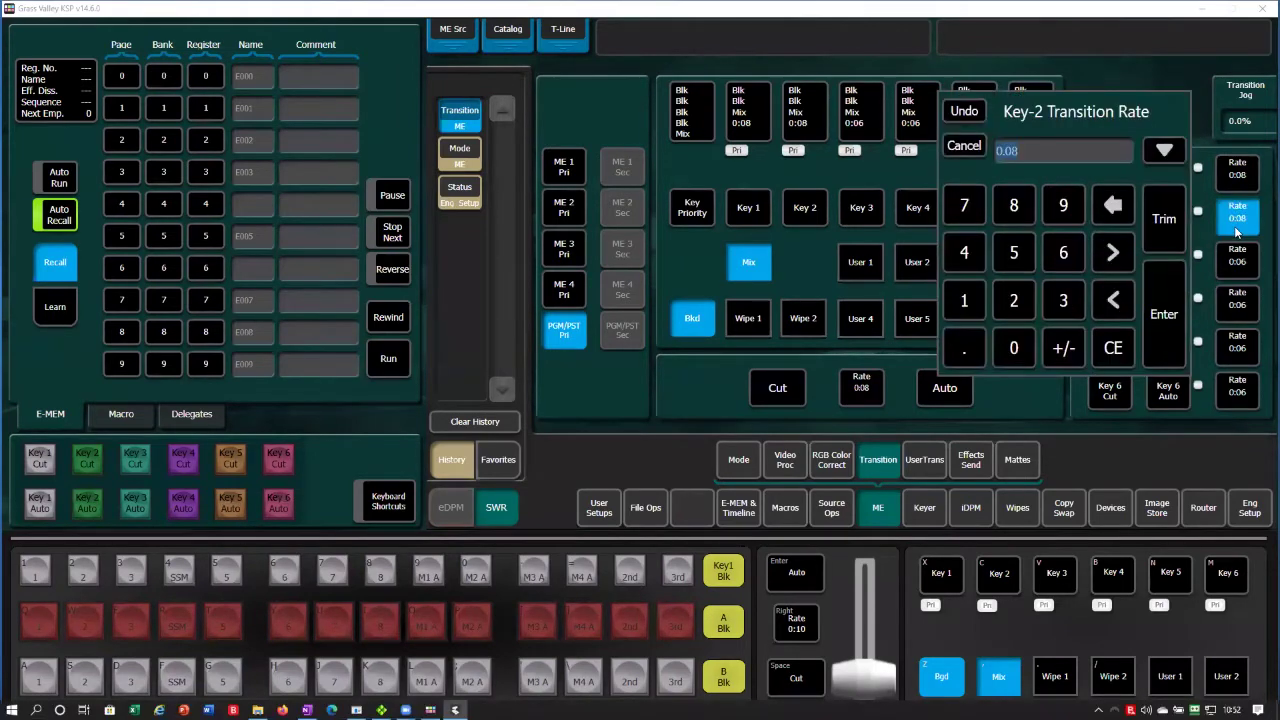
click(969, 306)
click(964, 349)
click(978, 294)
click(1025, 312)
click(1164, 318)
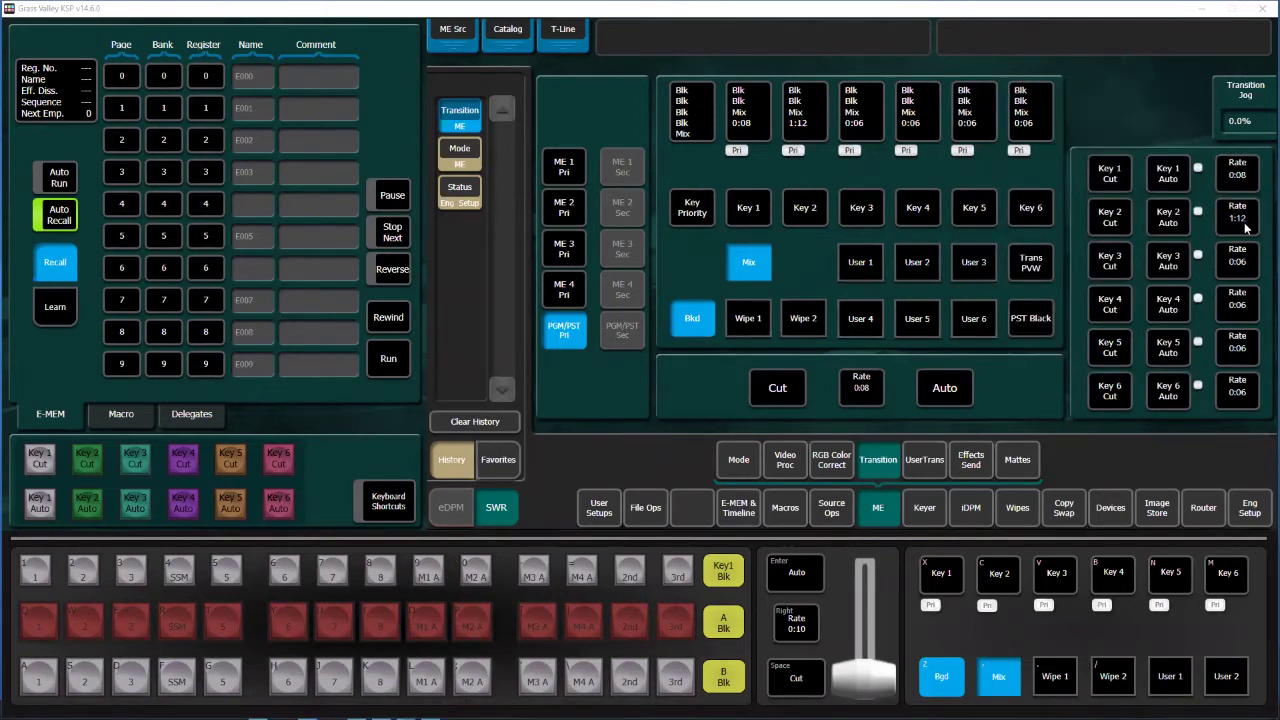
Correct the Key 2 transition rate back to 0:08.
click(1246, 228)
click(964, 349)
click(1030, 214)
click(1164, 314)
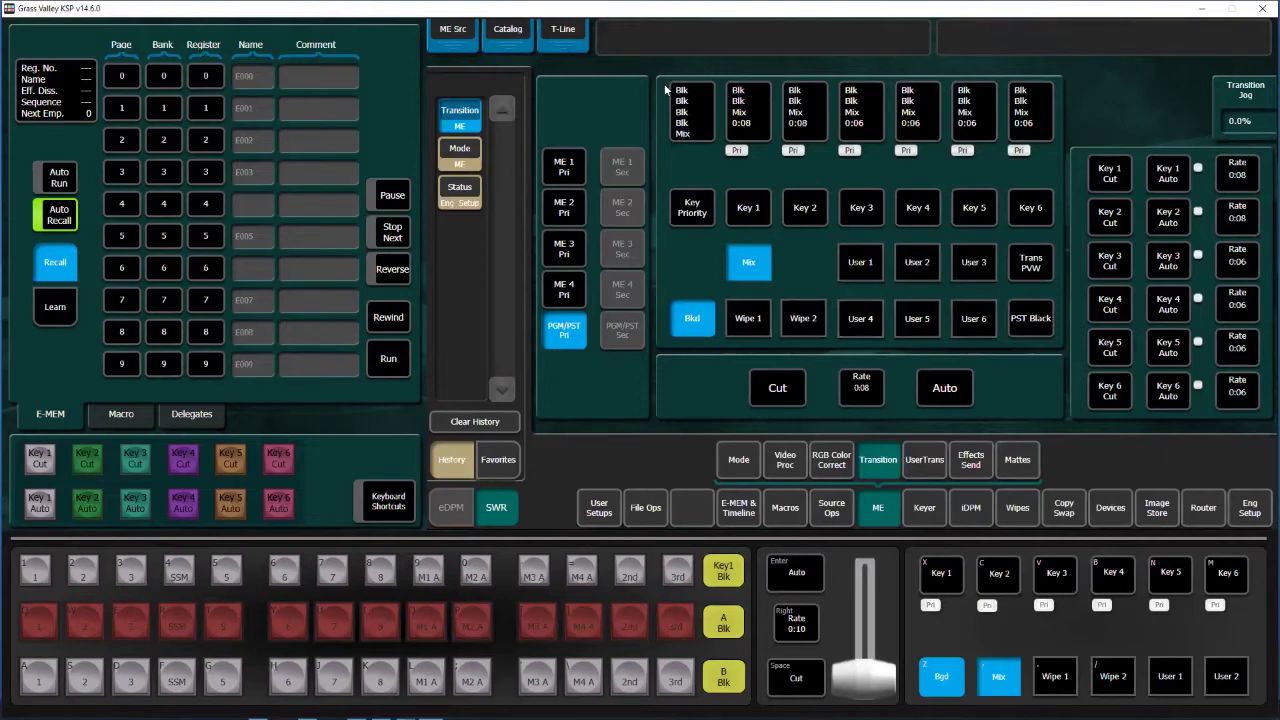
In Source Ops, assign logical source CHY 1 to Key 1 fill and CHY 2 to Key 2 fill.
click(830, 515)
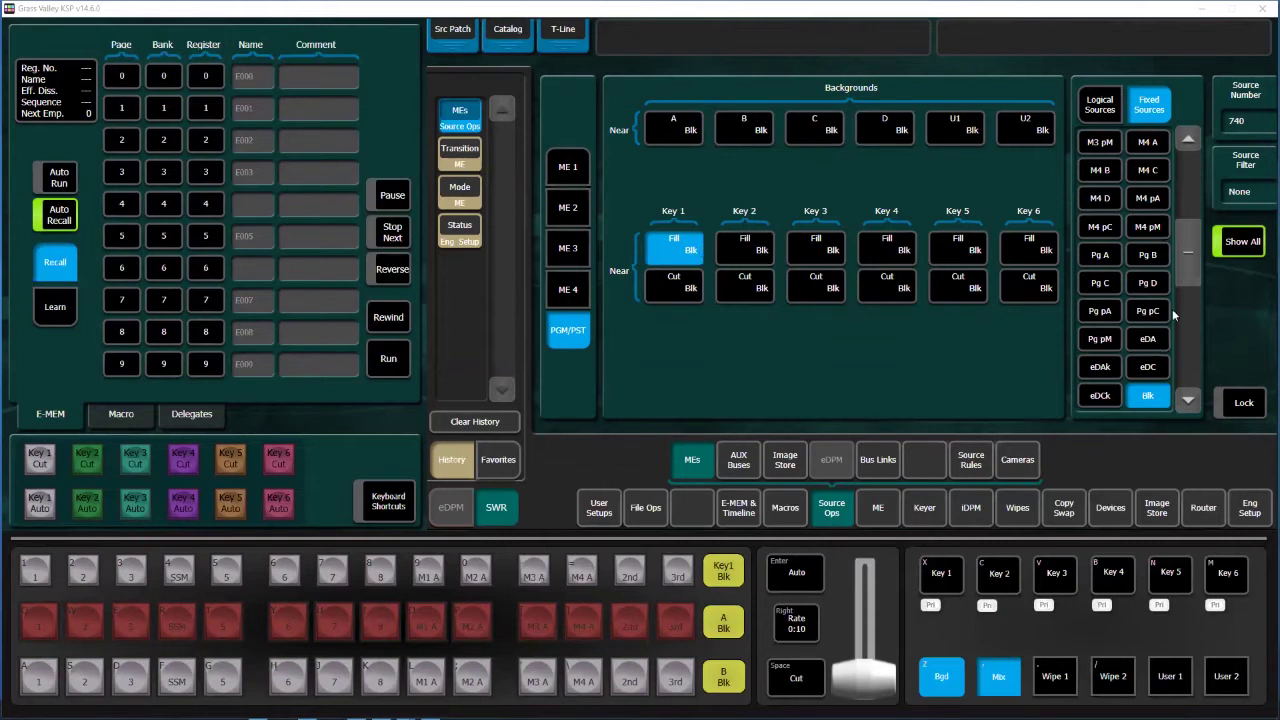
click(1091, 117)
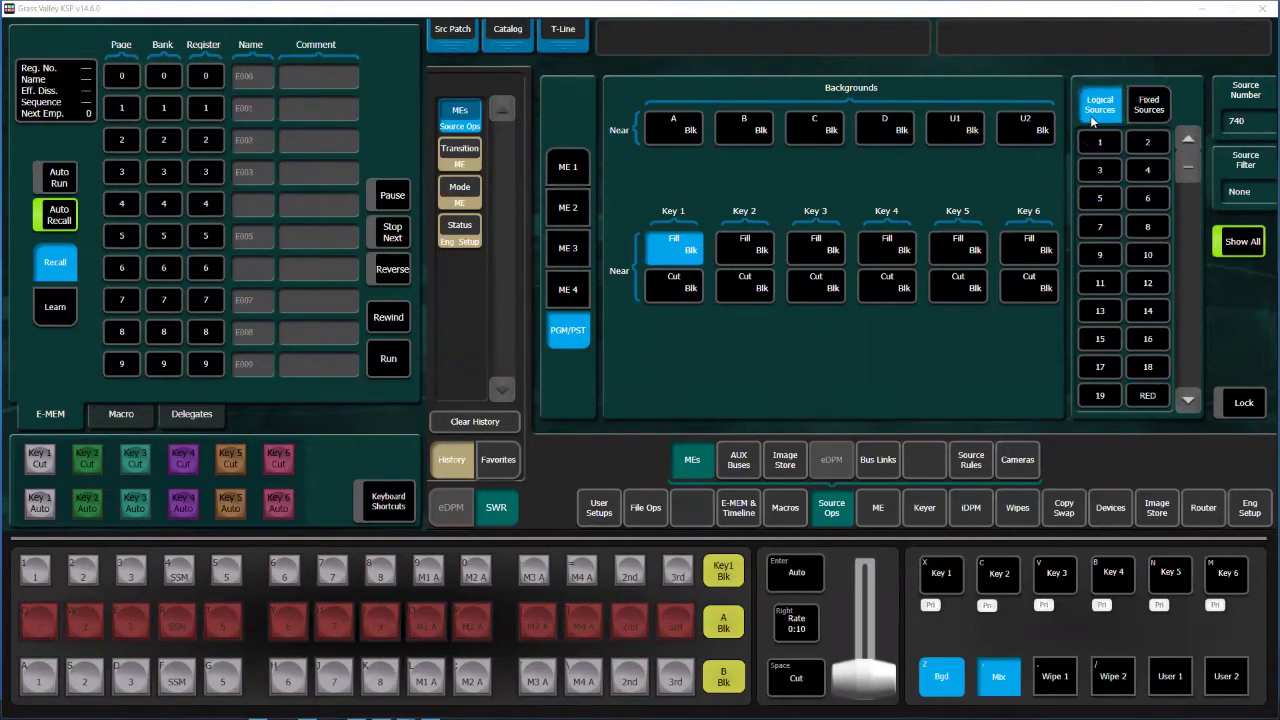
scroll(1194, 186, down, 5)
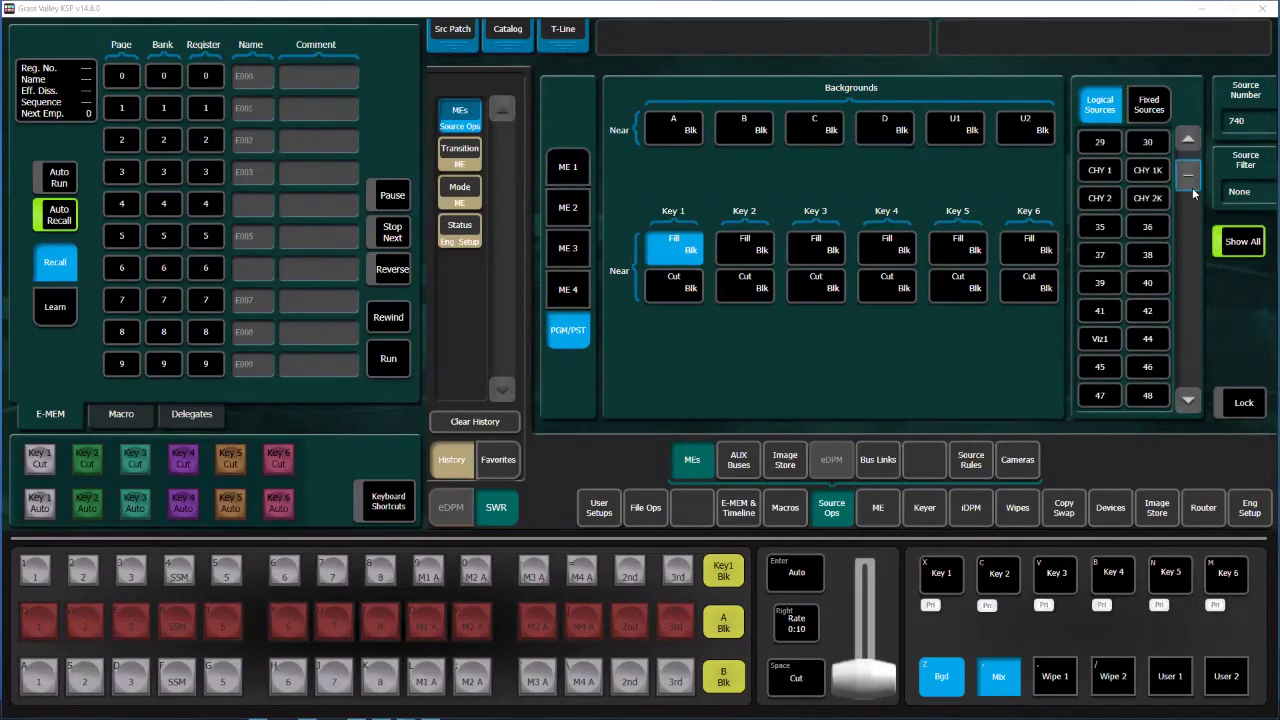
click(1110, 180)
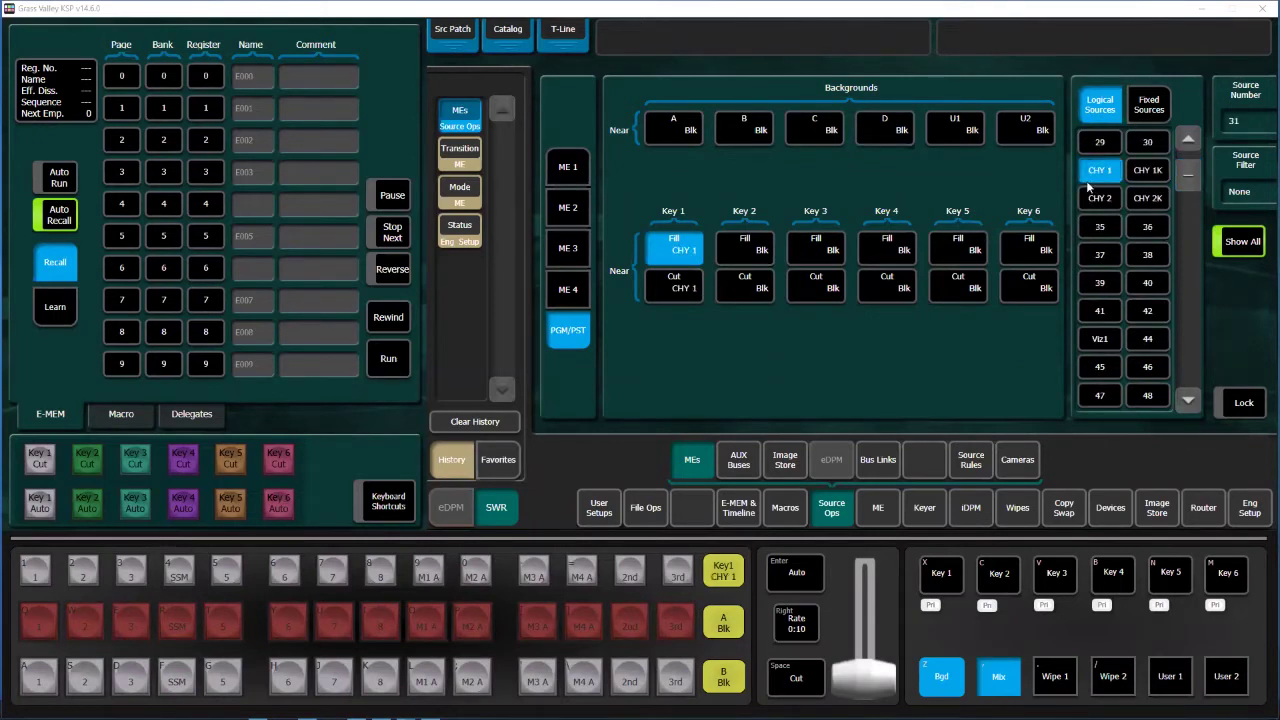
click(742, 242)
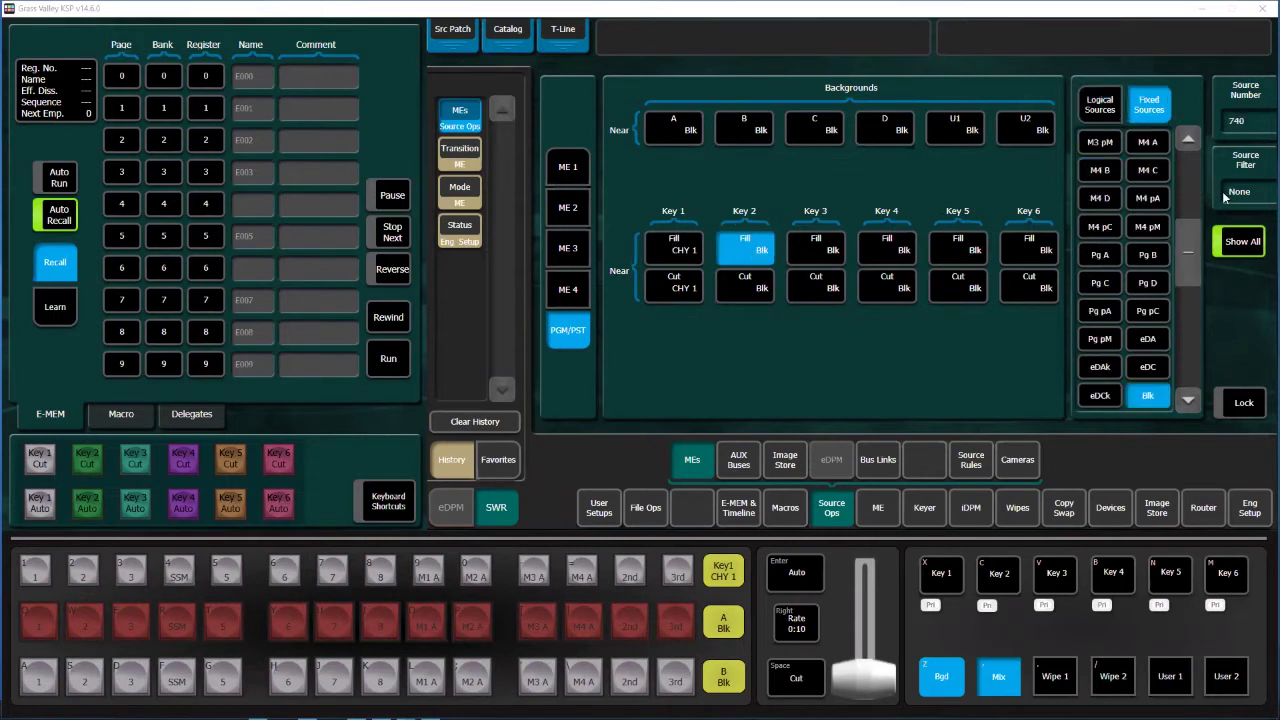
click(1097, 108)
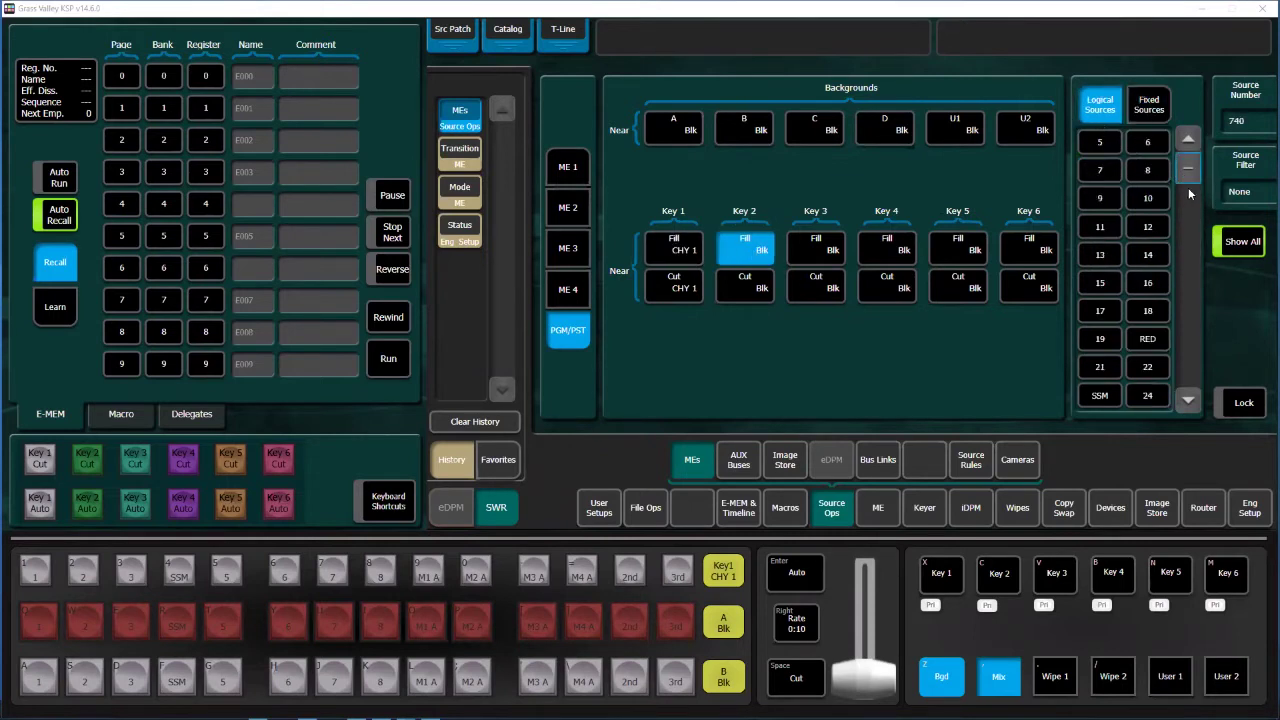
click(1099, 398)
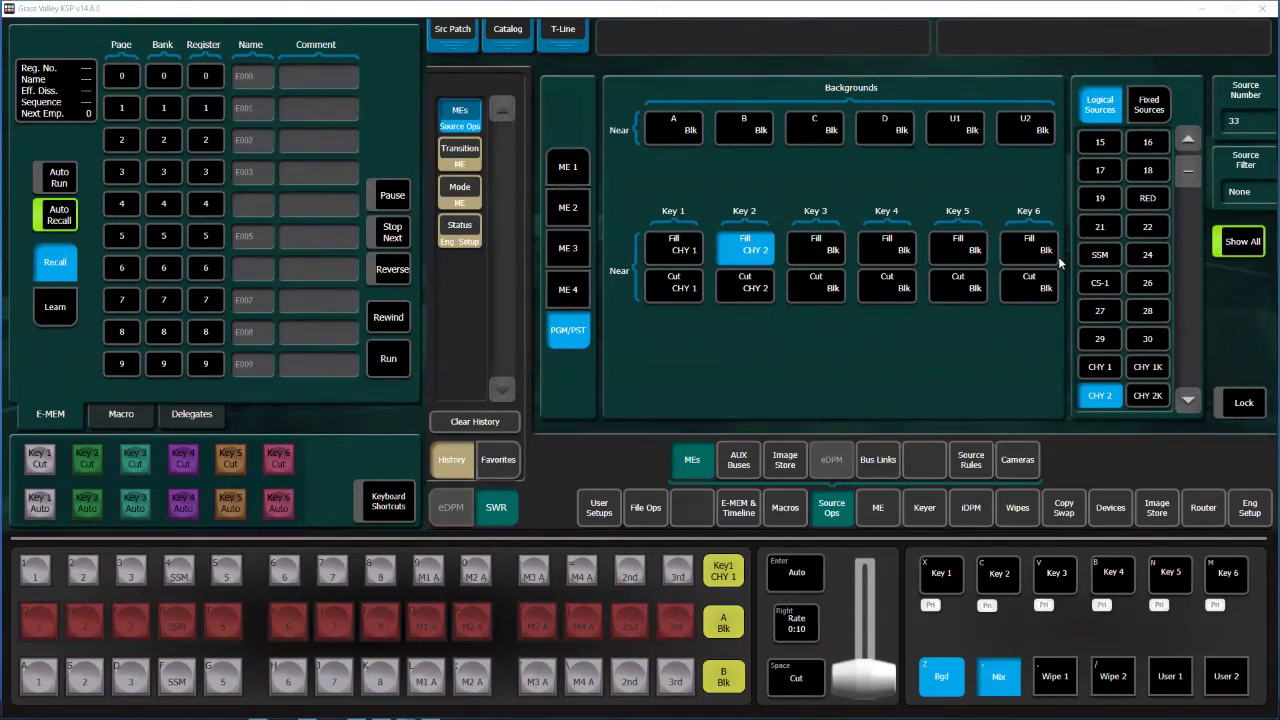
Assign Blk Key as the fill and cut source for Keys 3, 4, 5 and 6.
click(815, 251)
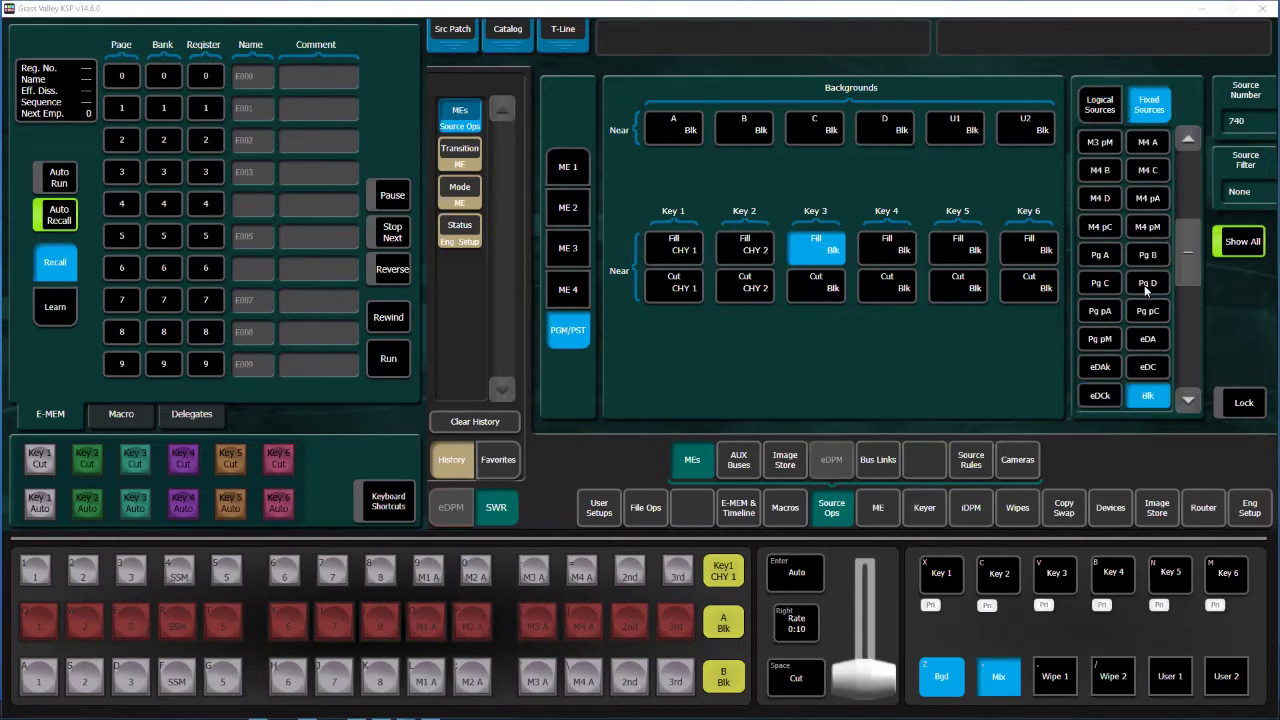
click(1189, 400)
click(1189, 400)
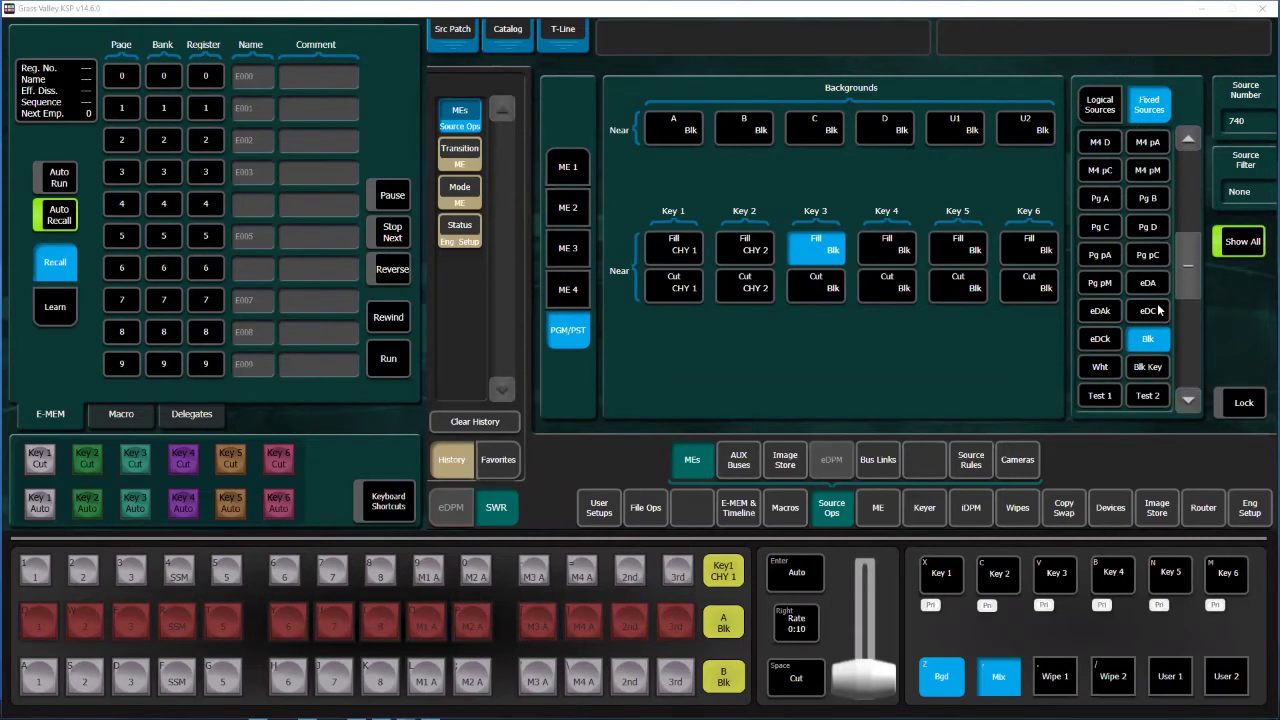
click(1149, 369)
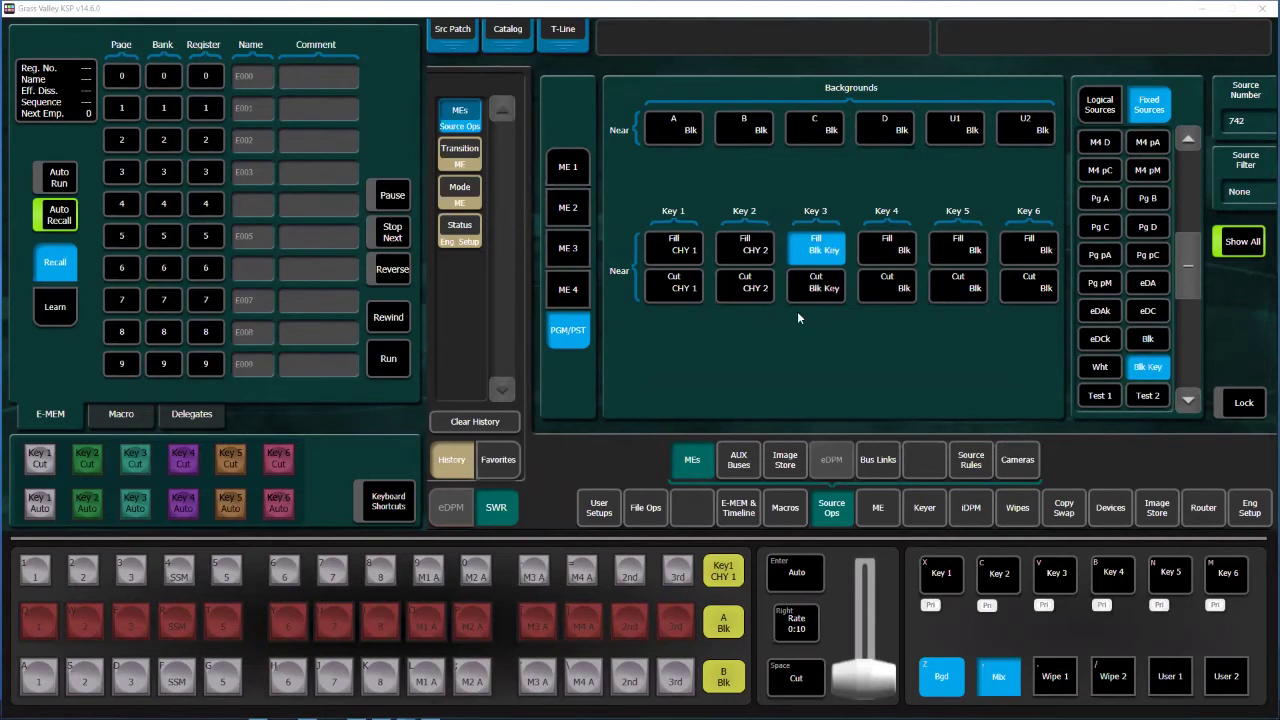
click(876, 258)
click(1148, 367)
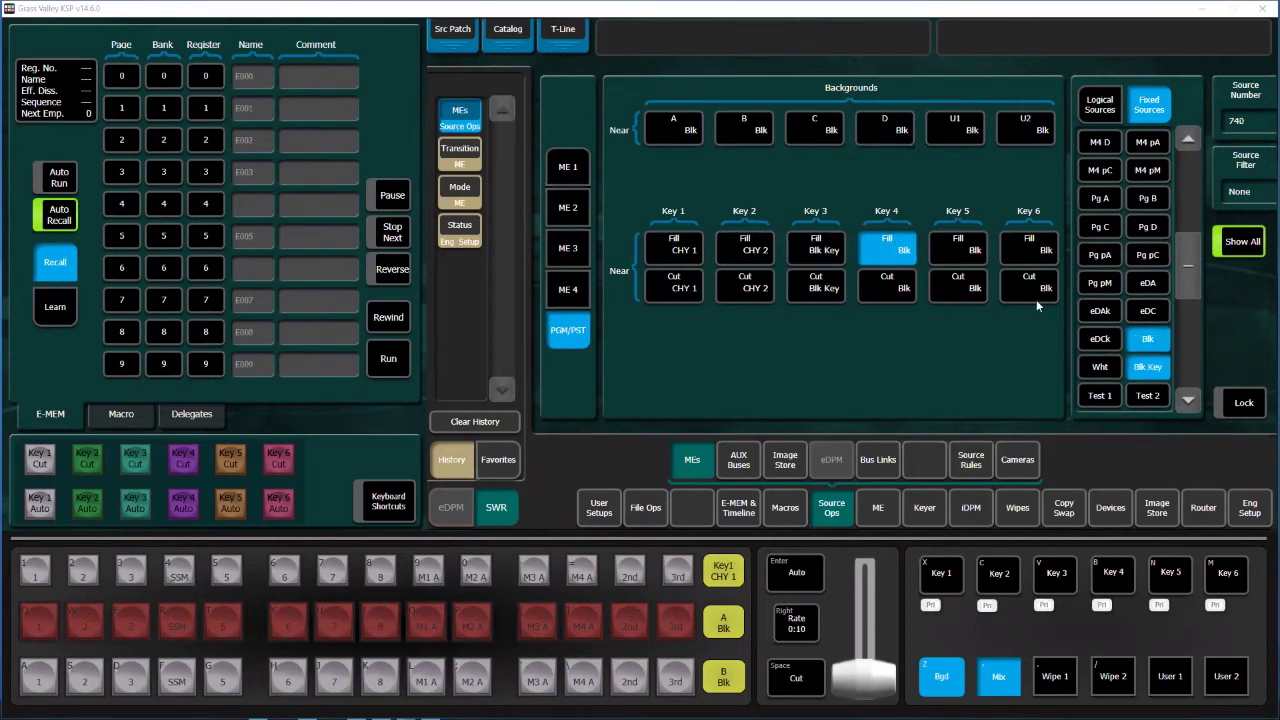
click(955, 245)
click(1150, 368)
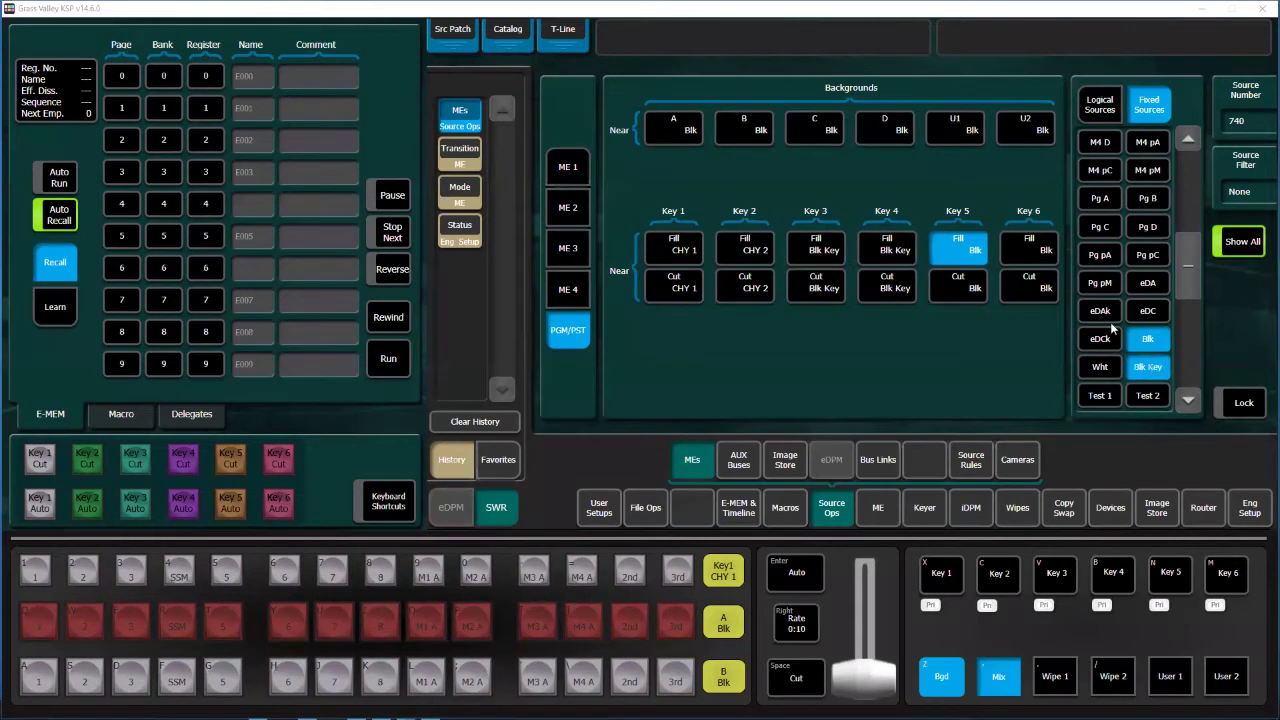
click(1030, 256)
click(1148, 367)
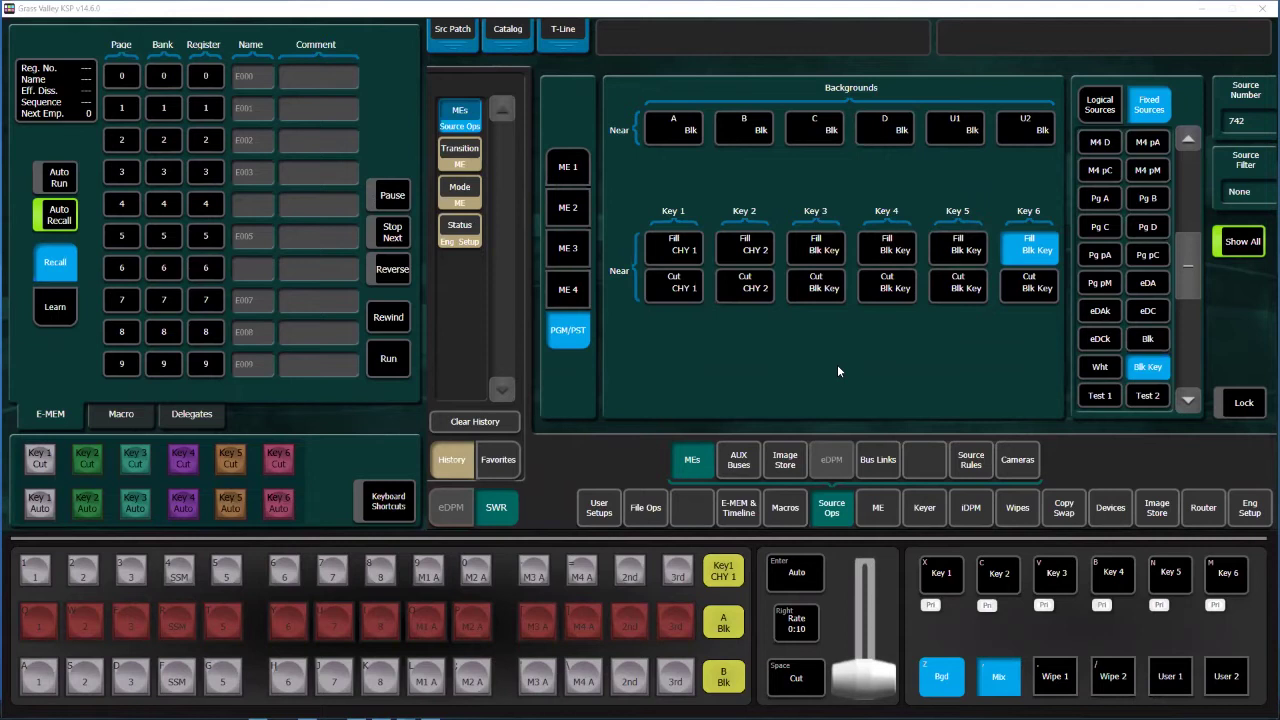
On the E-MEM page, switch to Learn mode and select bank 9 (registers 90–99).
click(741, 510)
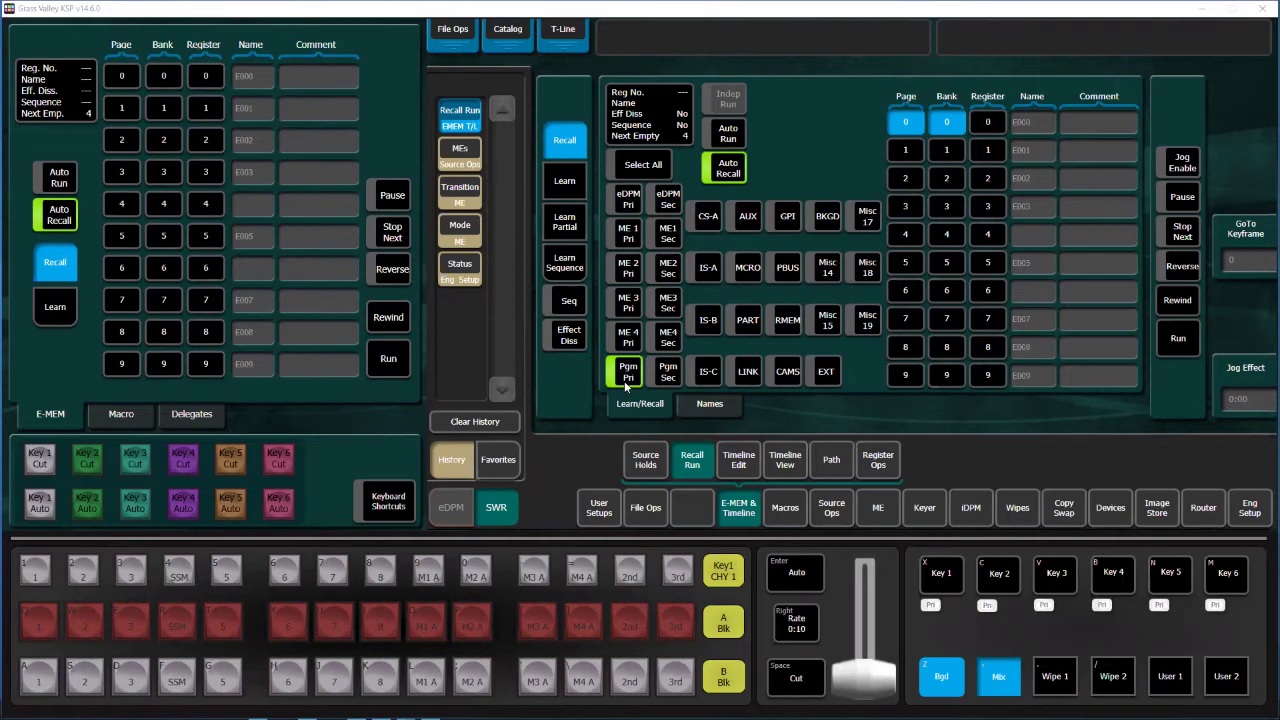
click(566, 183)
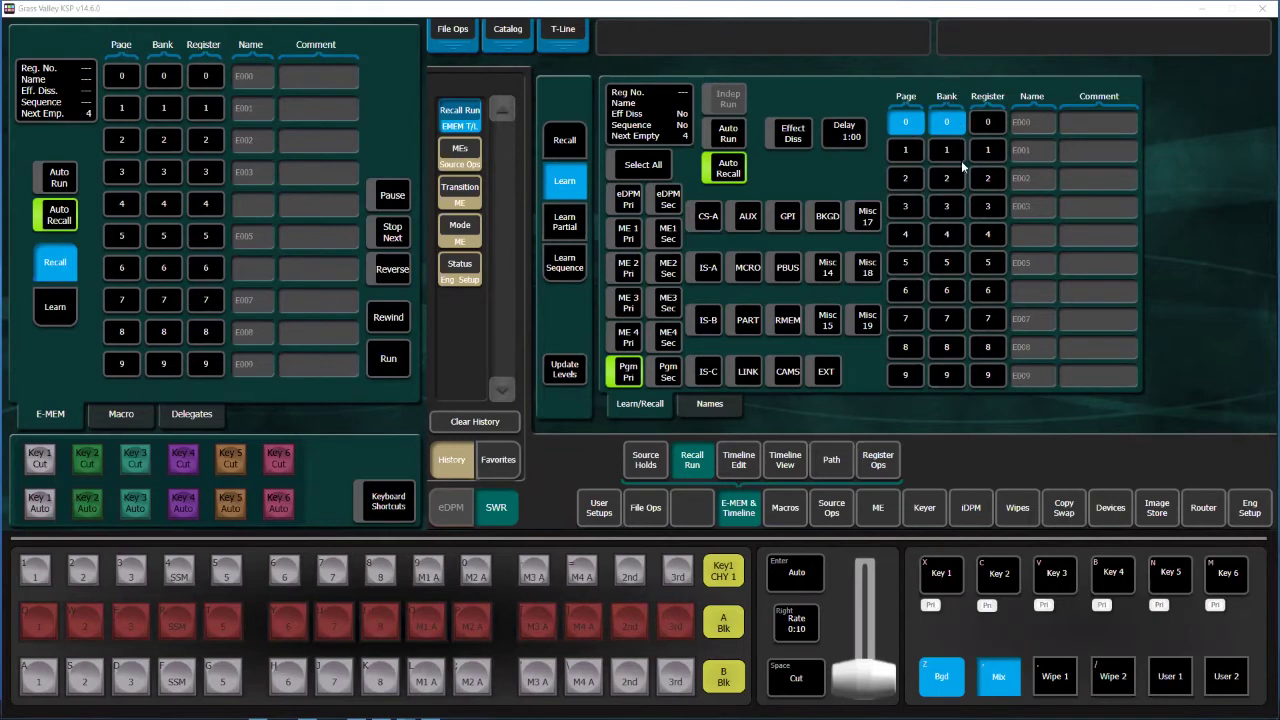
click(947, 375)
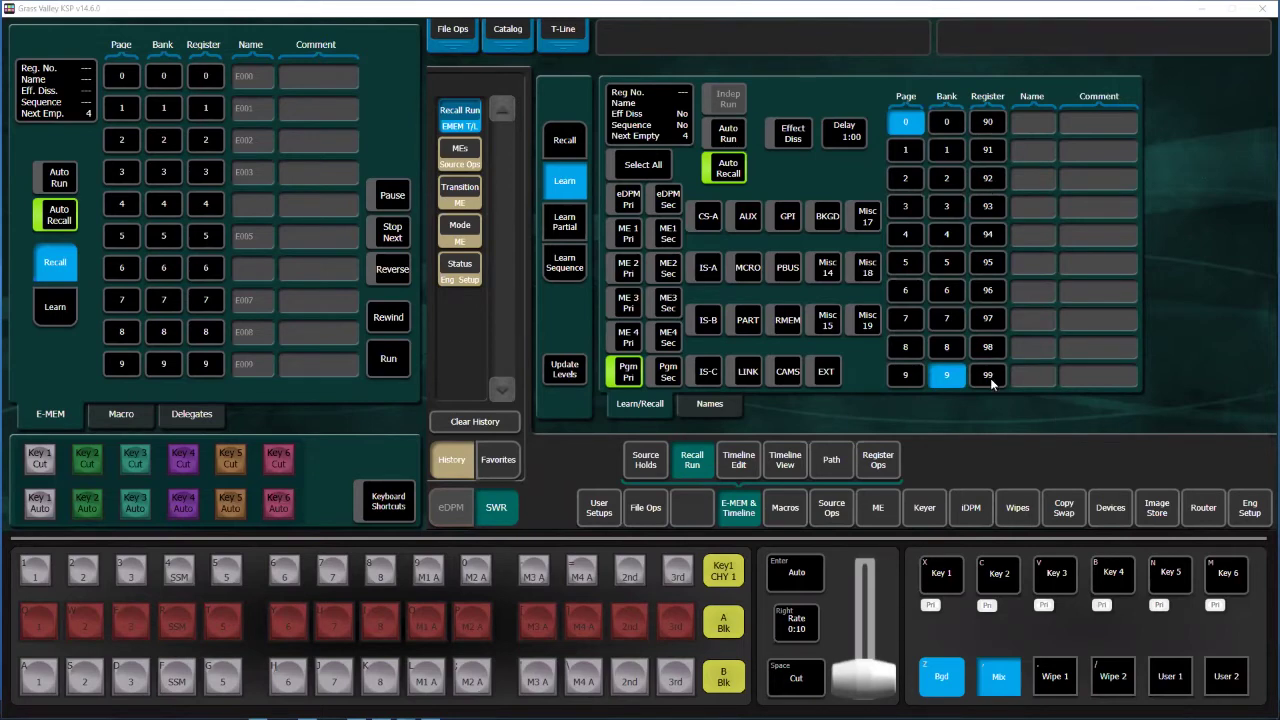
Learn register 99, then enter the name STofDay for it in the Names view.
click(988, 375)
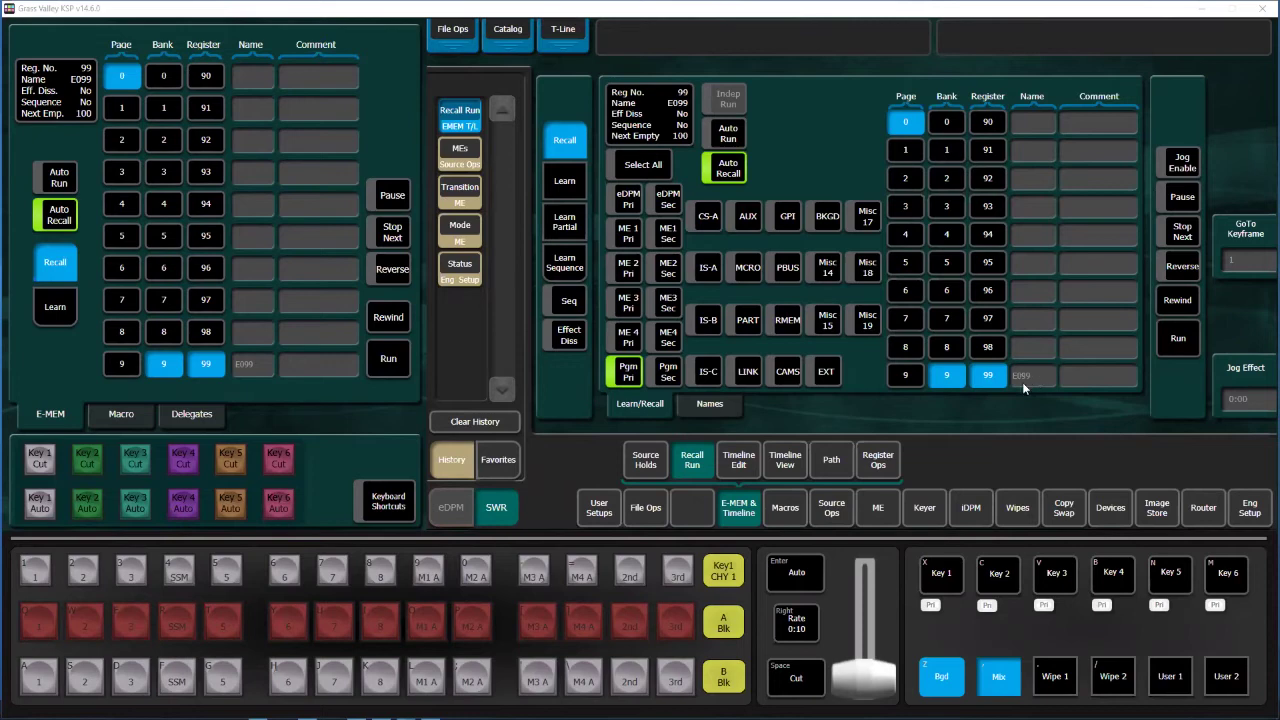
click(710, 404)
click(1020, 376)
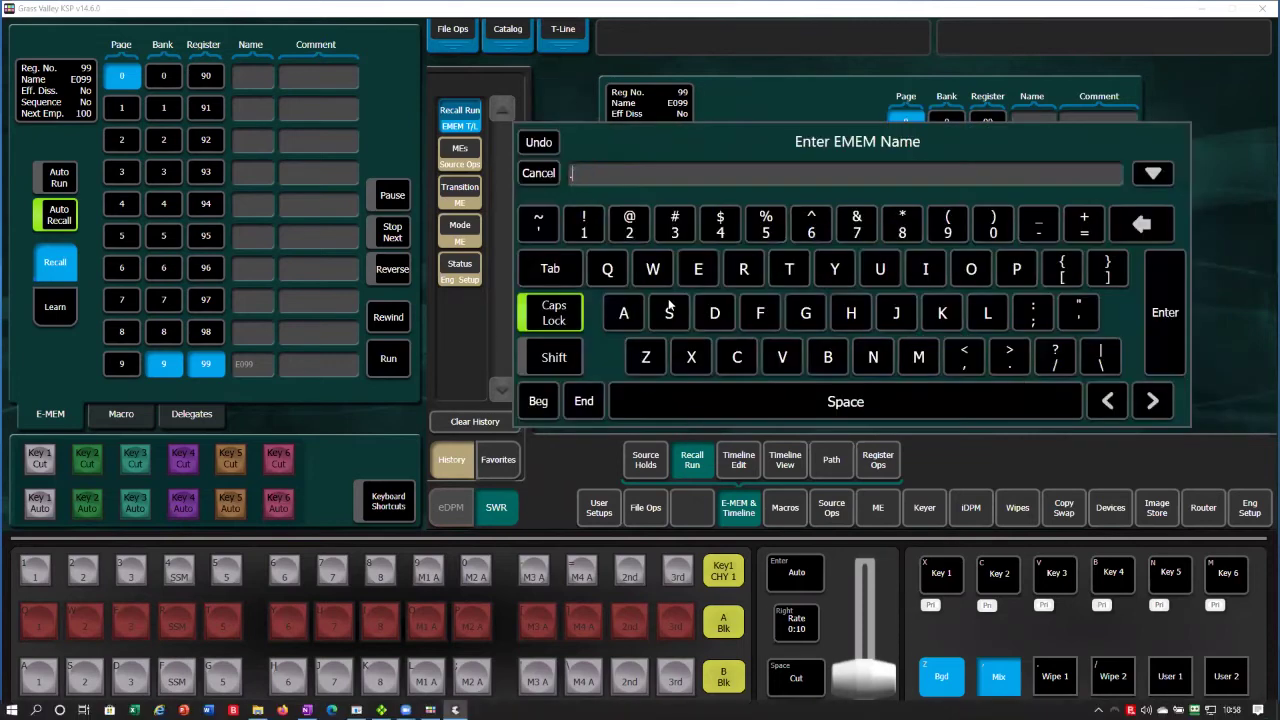
click(669, 313)
click(797, 272)
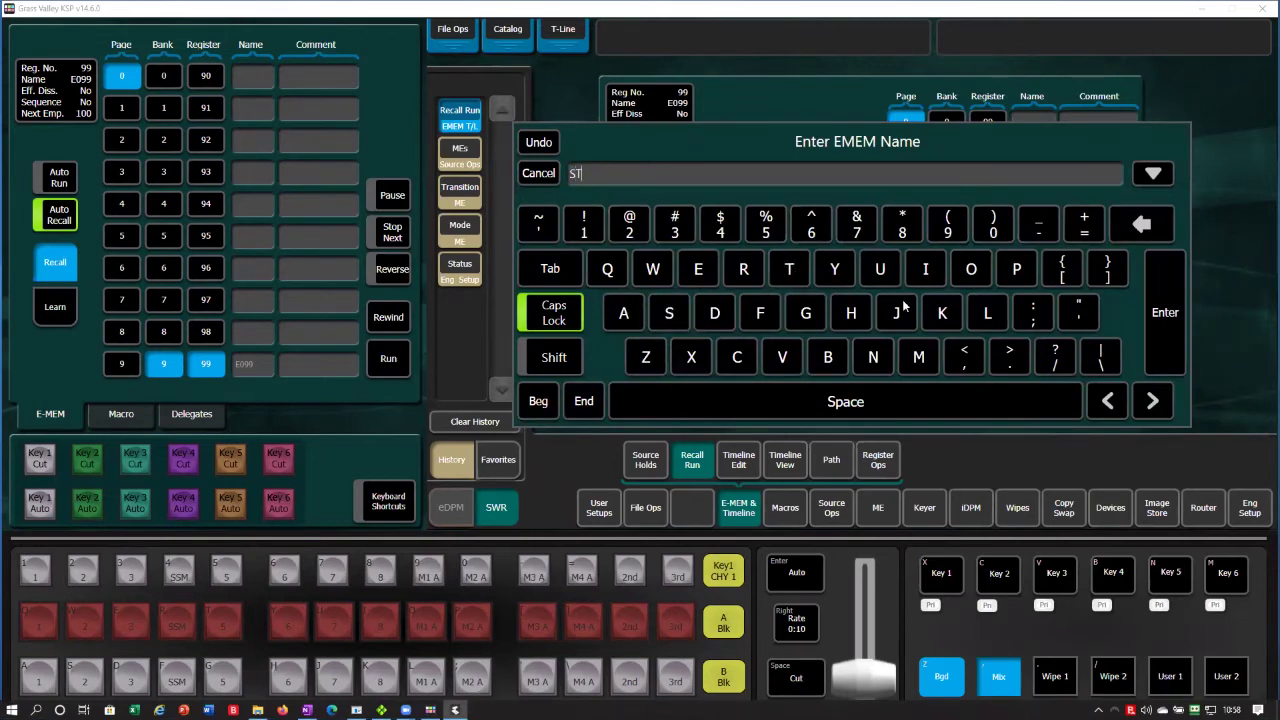
click(536, 318)
click(970, 269)
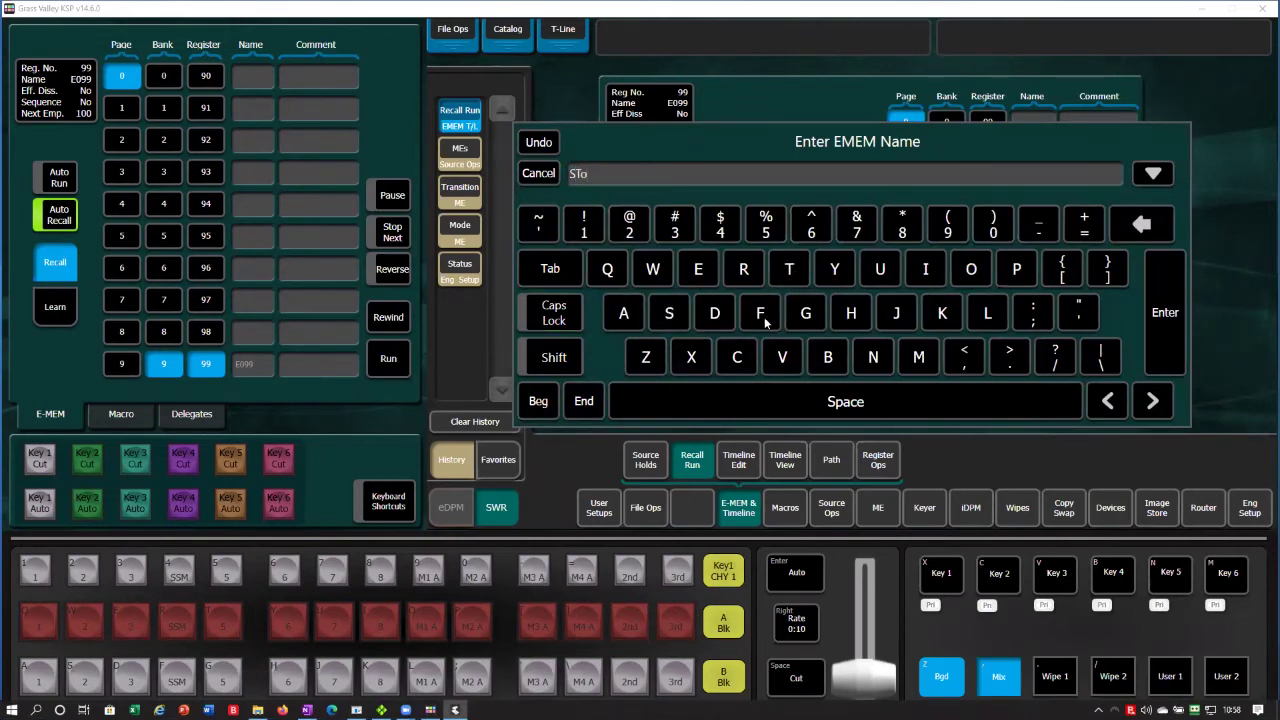
click(772, 322)
click(553, 313)
click(714, 313)
click(557, 314)
click(621, 322)
click(833, 283)
click(1167, 312)
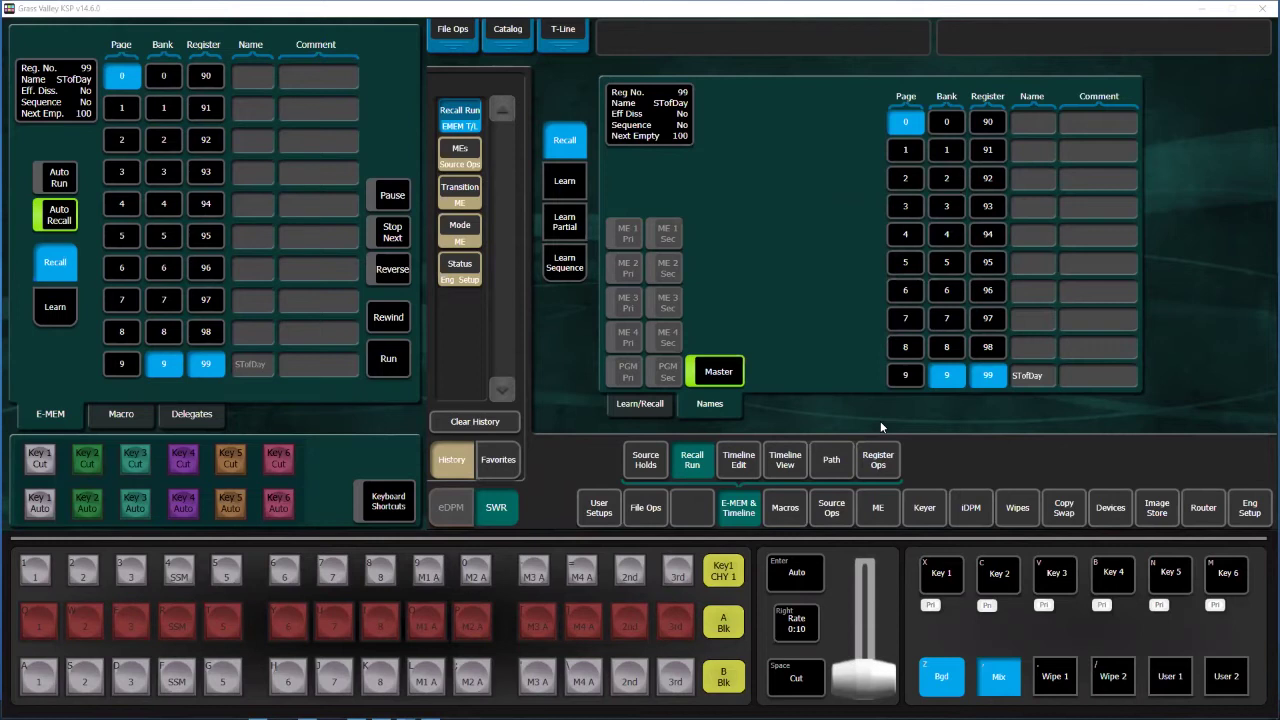
Set the PGM/PST and Key 1 transition rates to 1:00.
click(866, 511)
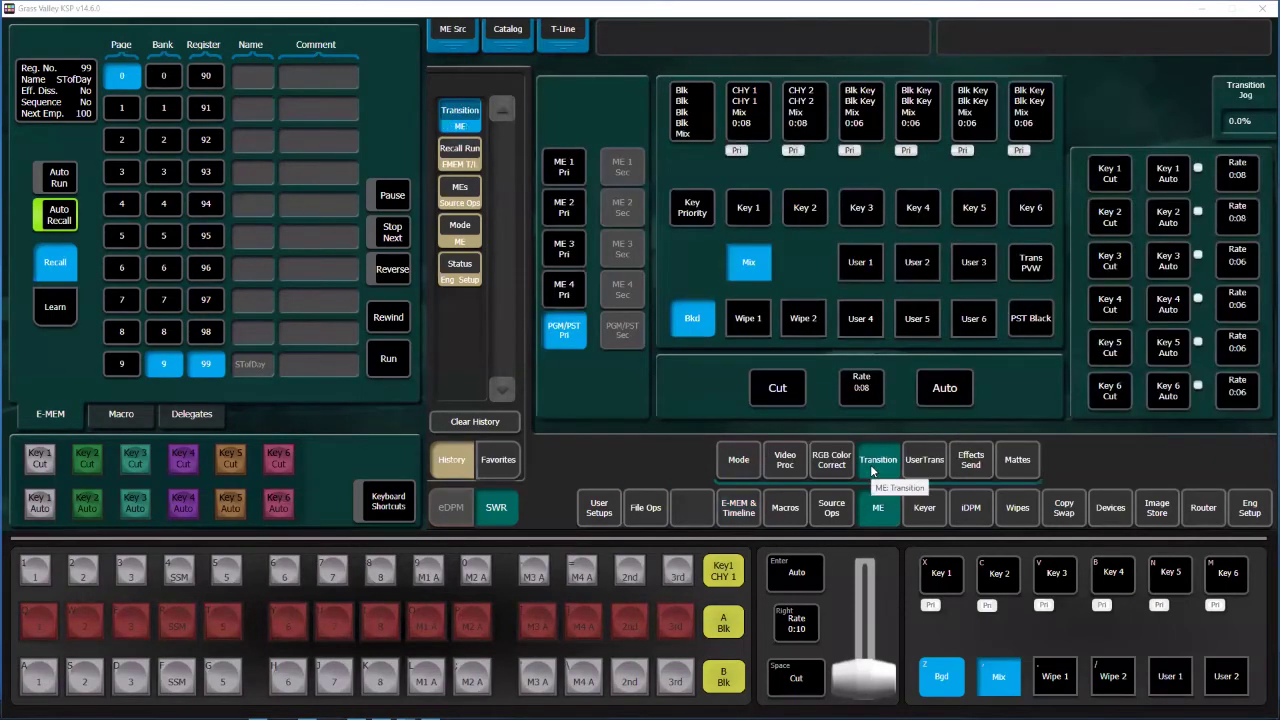
click(870, 384)
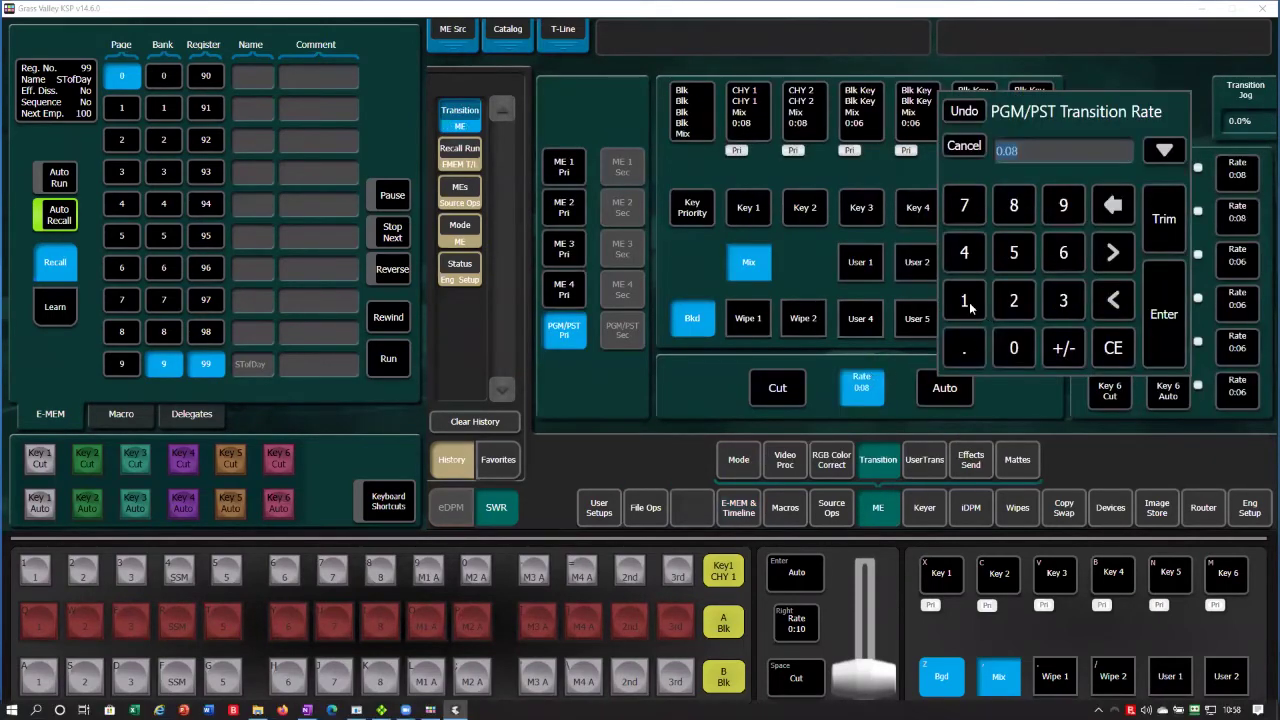
click(1160, 312)
click(1237, 170)
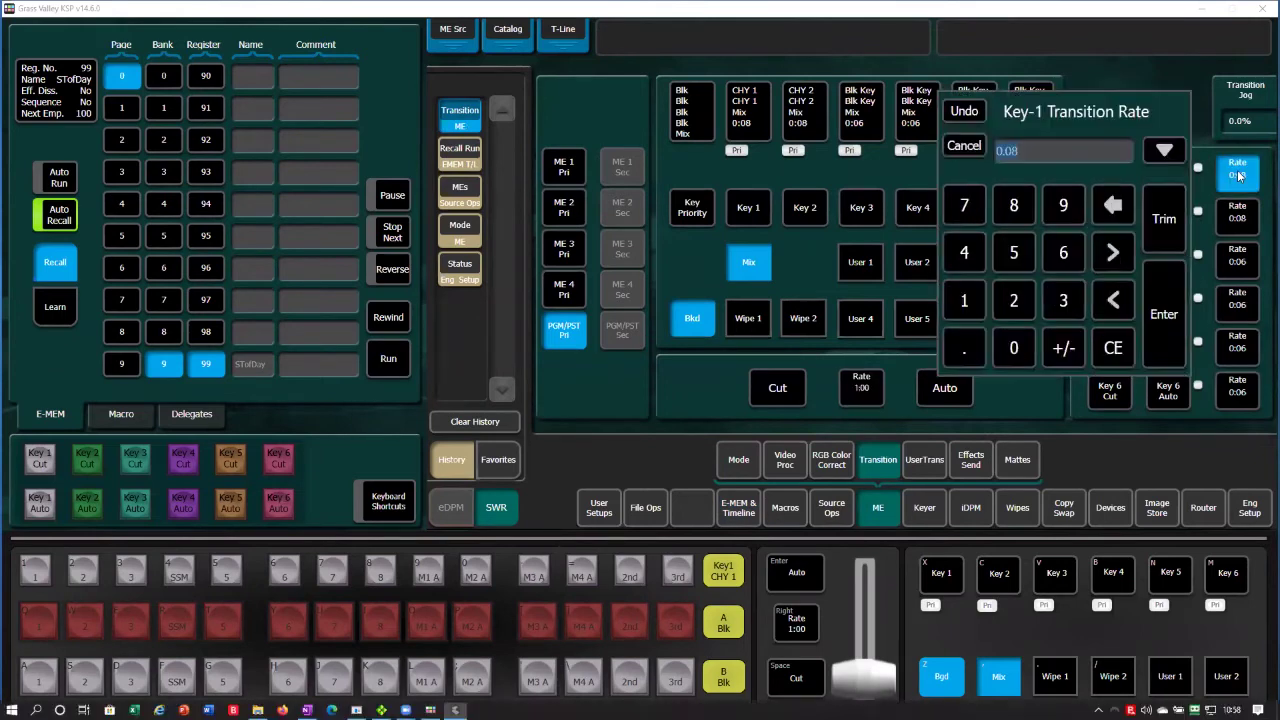
click(964, 300)
click(1013, 347)
click(1013, 347)
click(1166, 300)
Set the Key 2 transition rate to 1:00 by typing 100, then go back to Source Ops.
click(1245, 218)
text(100)
click(1155, 328)
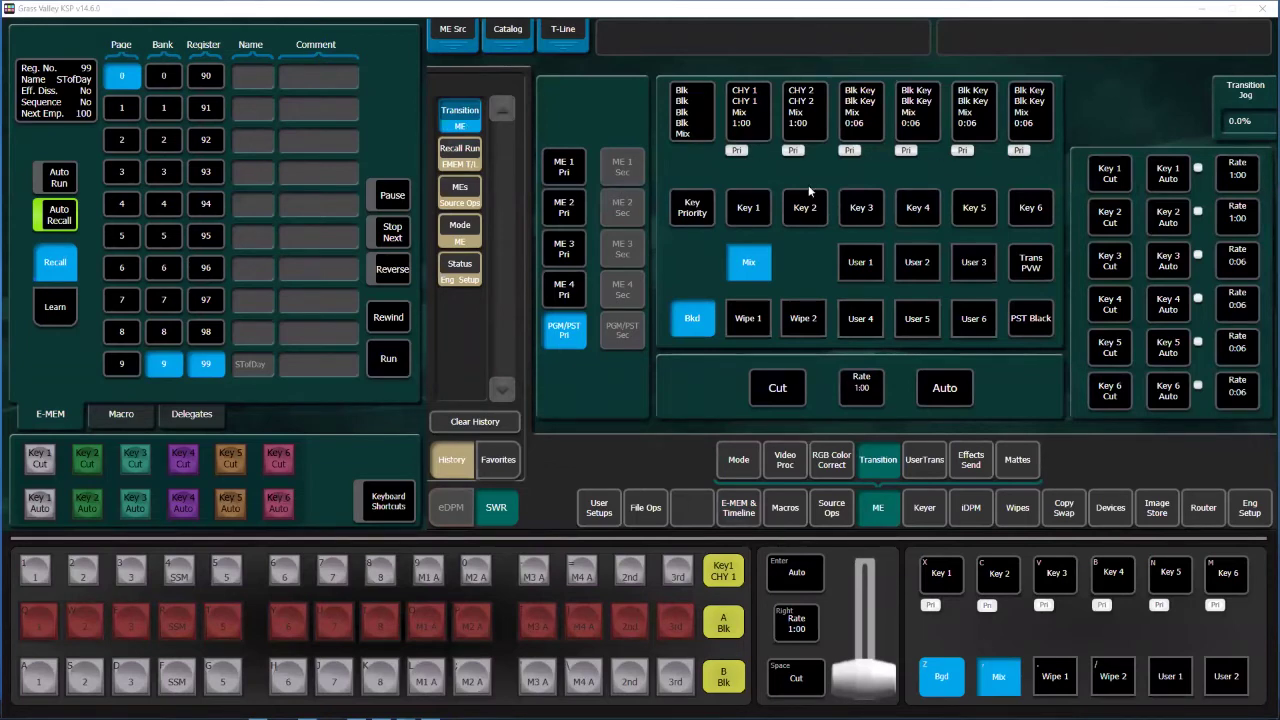
click(831, 510)
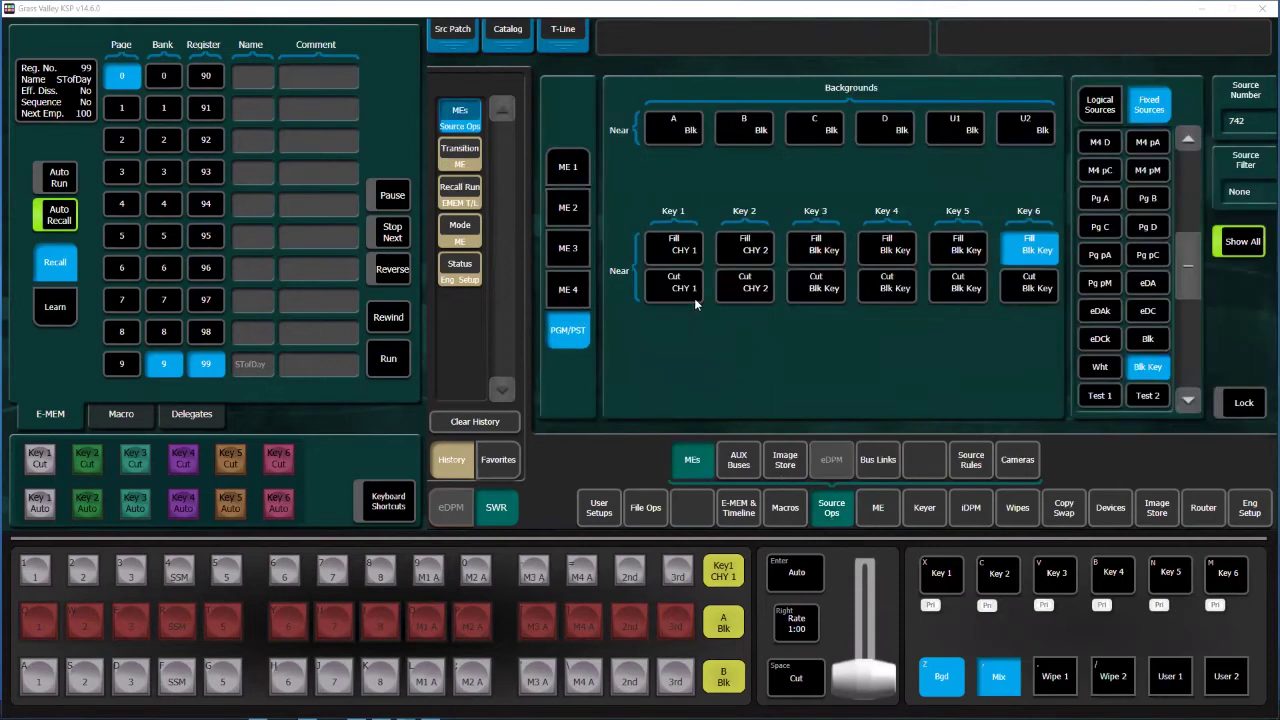
Assign sources 13 and 18 to Keys 1–2, and M4 A, M4 pM, M4 D, M4 D to Keys 3–6.
click(686, 250)
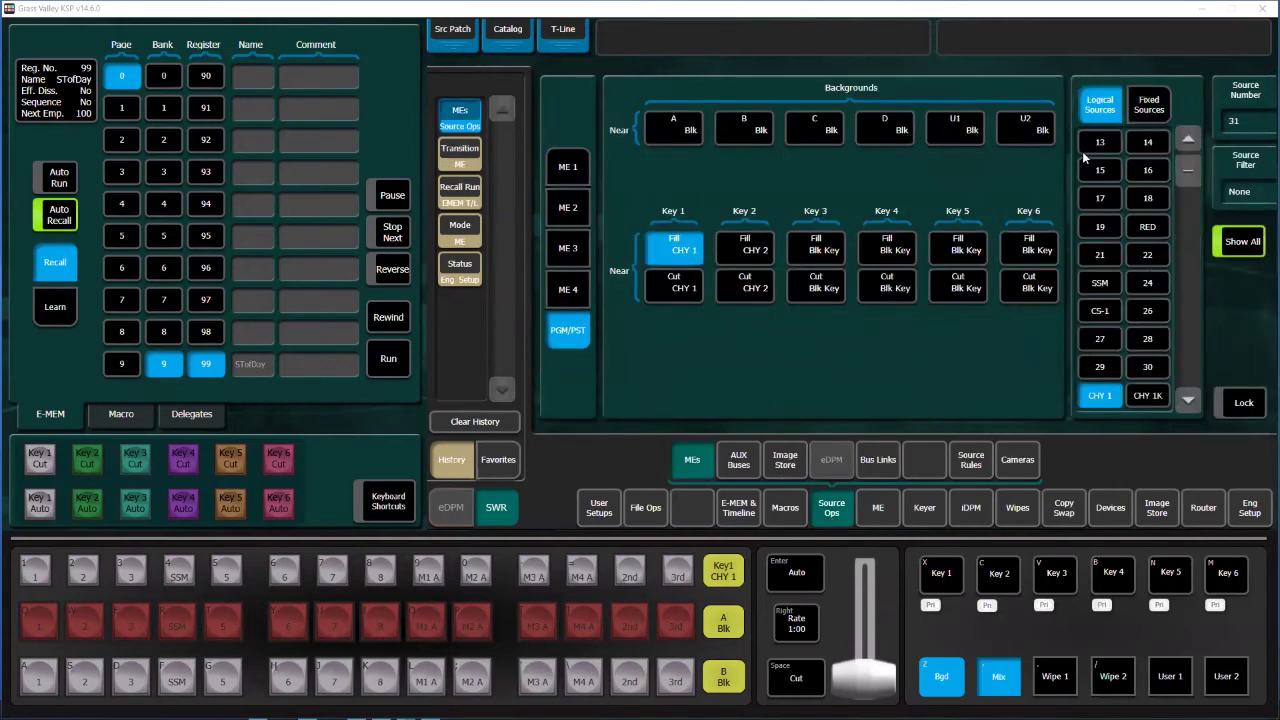
click(1100, 142)
click(735, 254)
click(1148, 168)
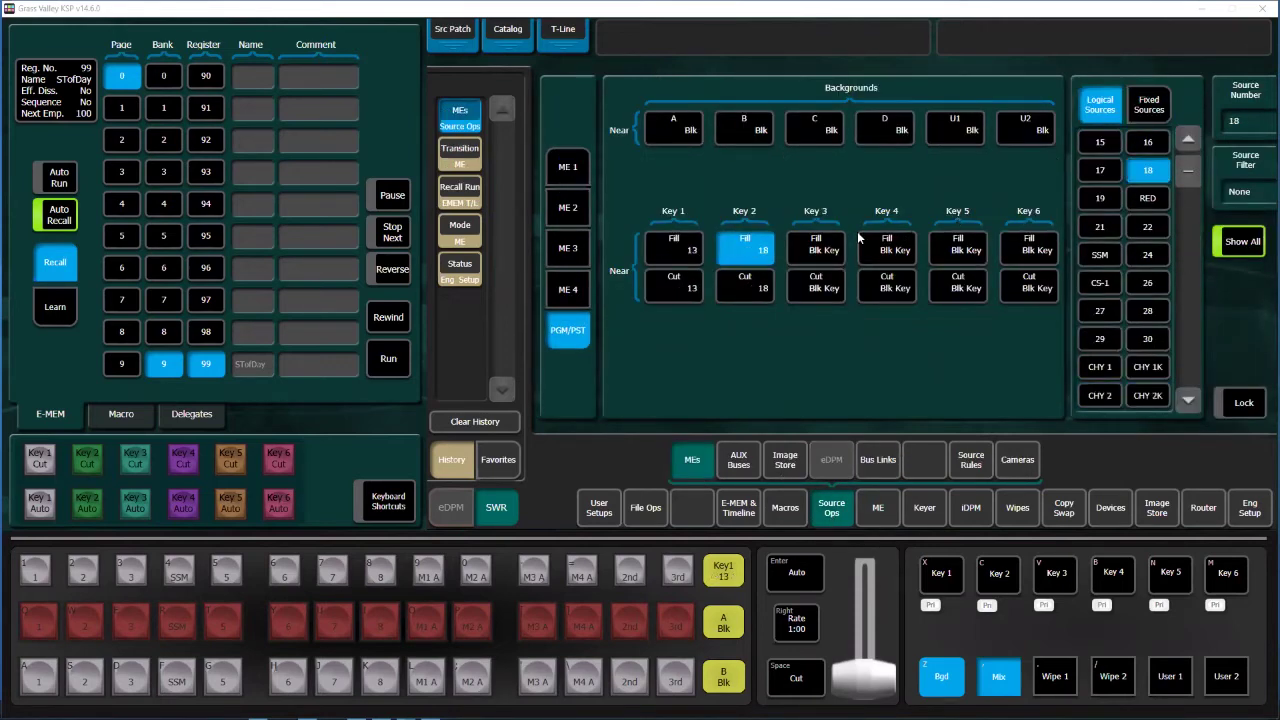
click(832, 250)
click(900, 262)
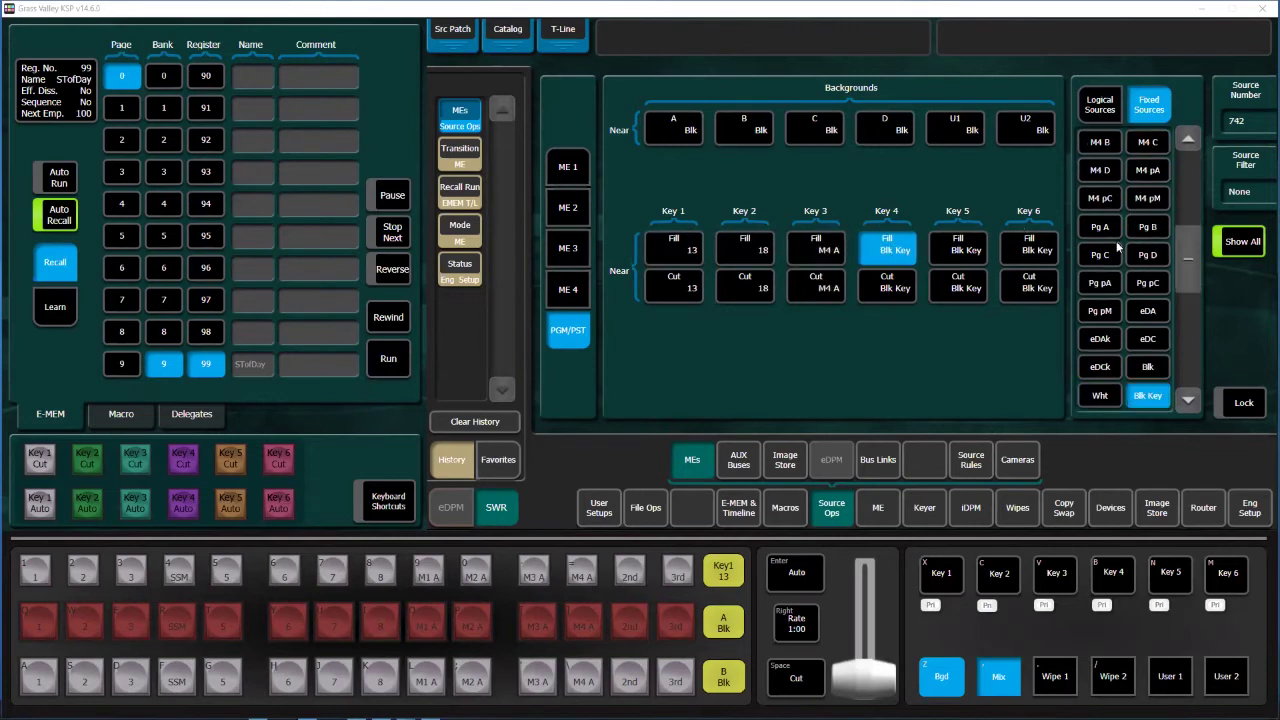
click(1150, 199)
click(1100, 170)
click(1030, 250)
click(1100, 170)
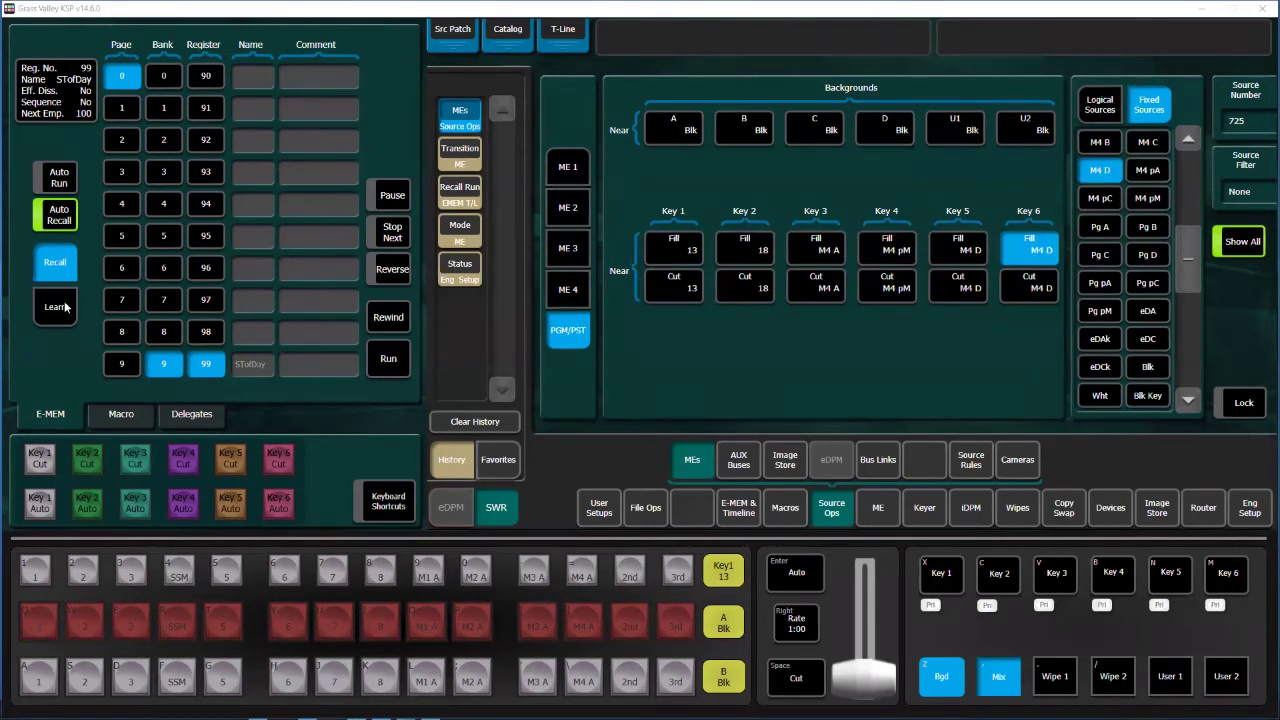
Recall E-MEM register 99, check the restored transition rates, then open the Show Files page.
click(208, 372)
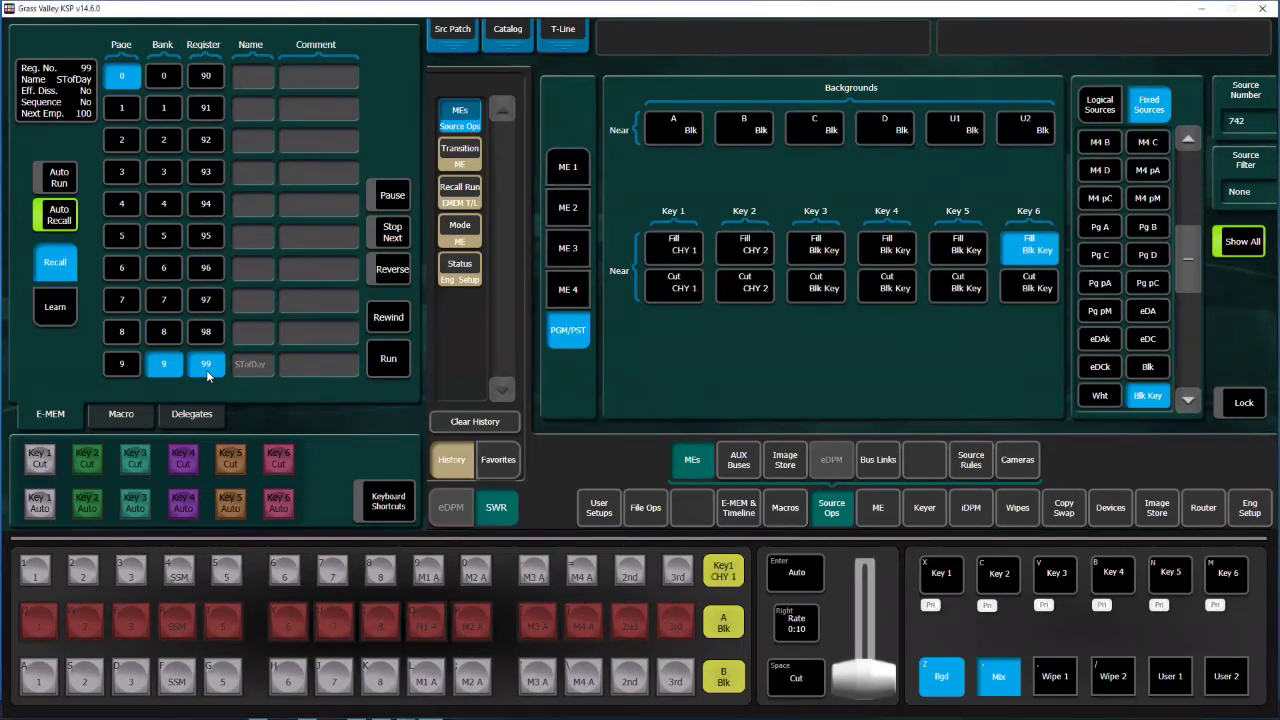
click(874, 510)
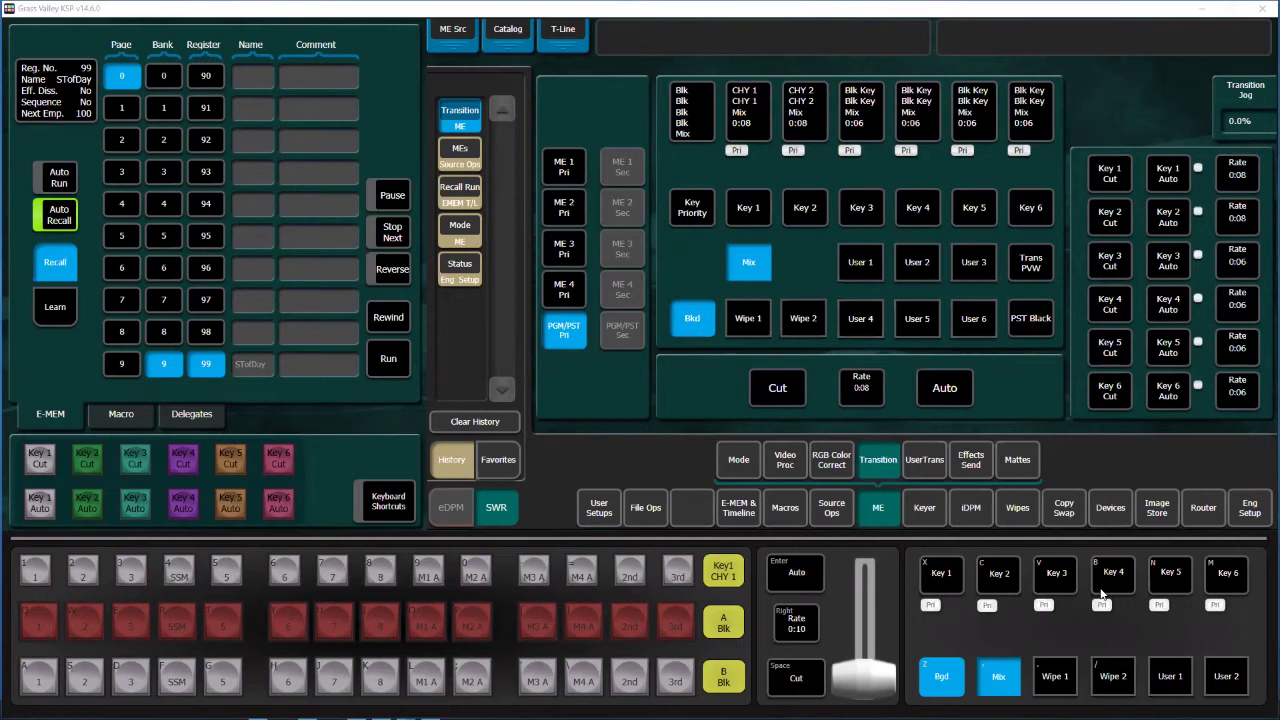
click(646, 507)
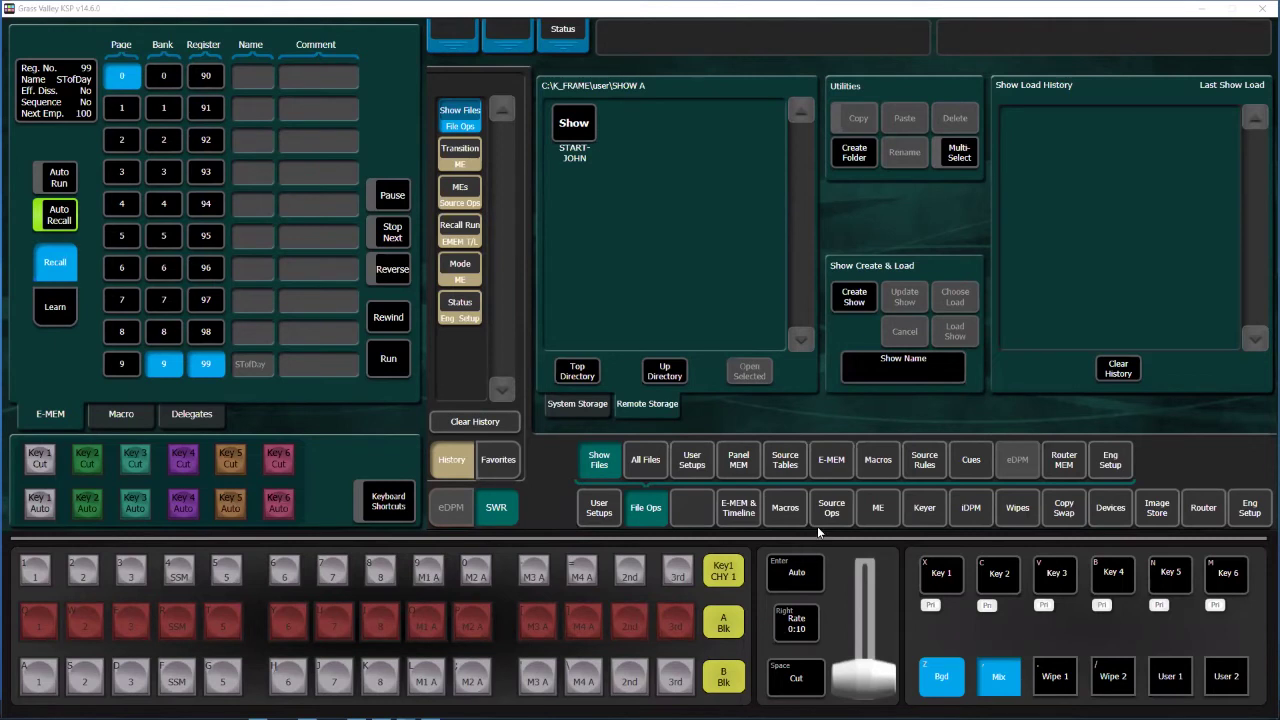
Open the Macros Catalog and select macro register 1, which also puts source 3 on preset.
click(790, 516)
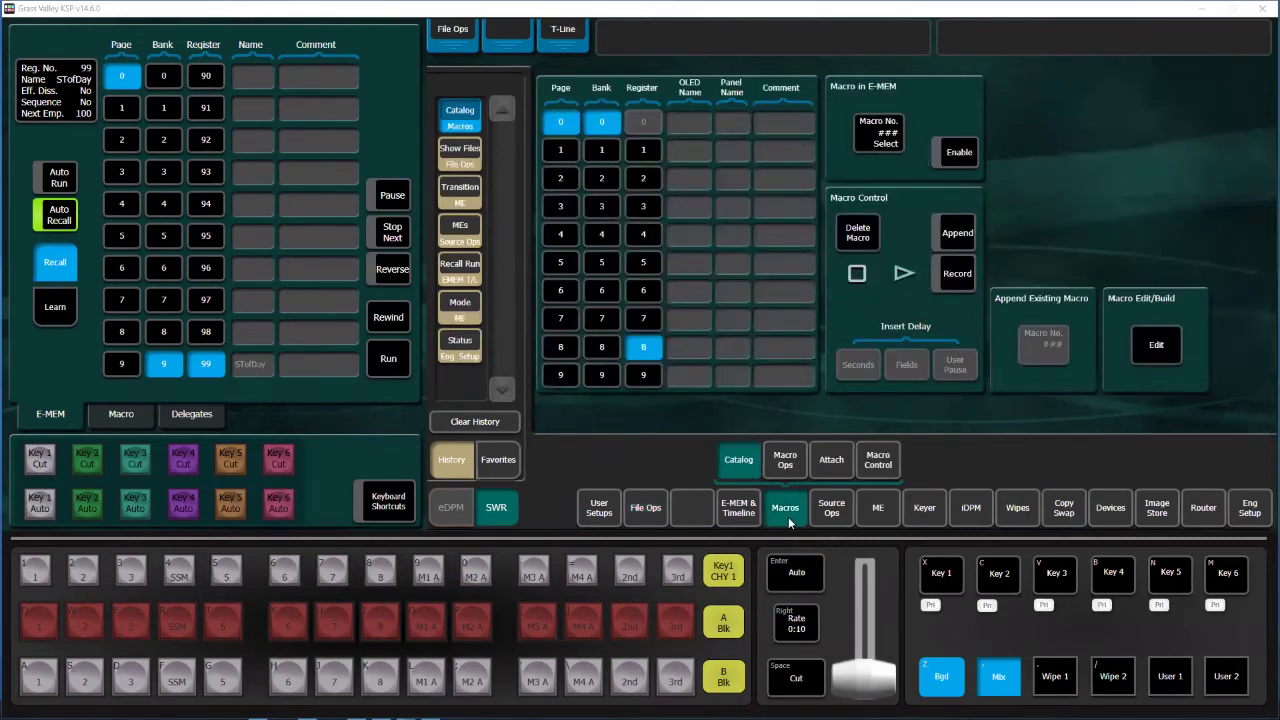
key(d)
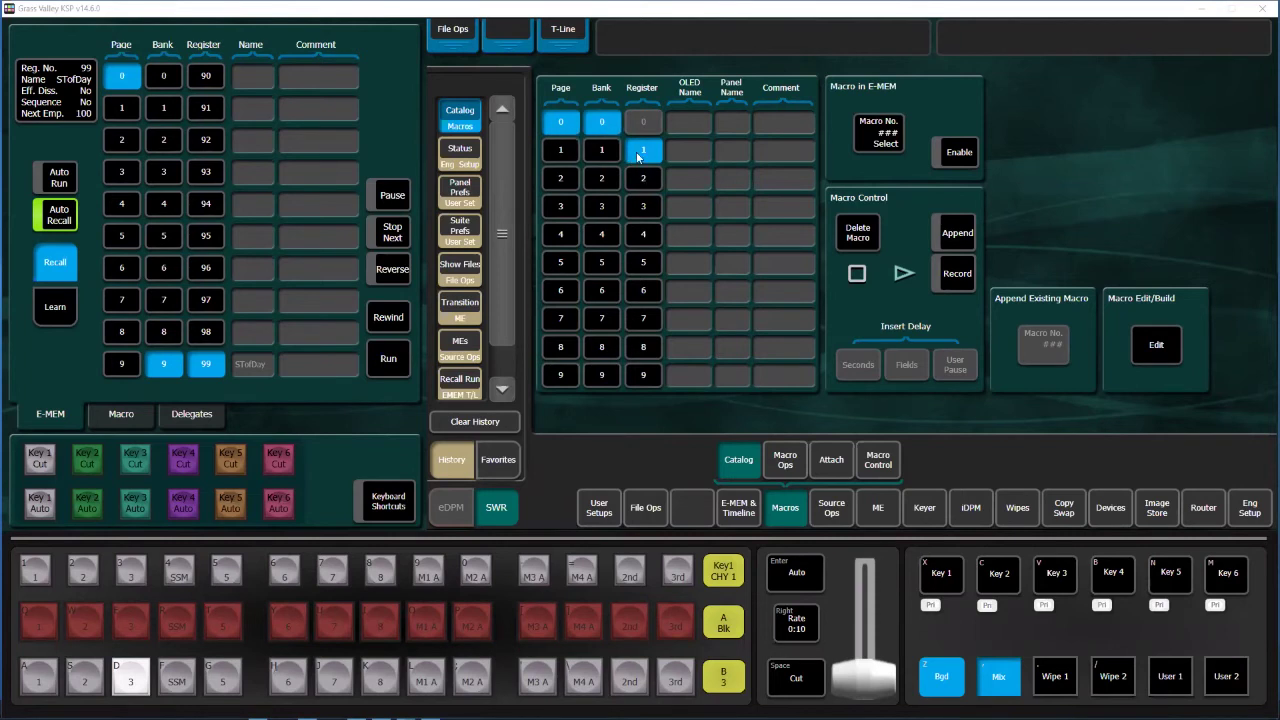
Record macro 1 as on-air cuts of Key 1 through Key 6, then stop recording.
click(945, 268)
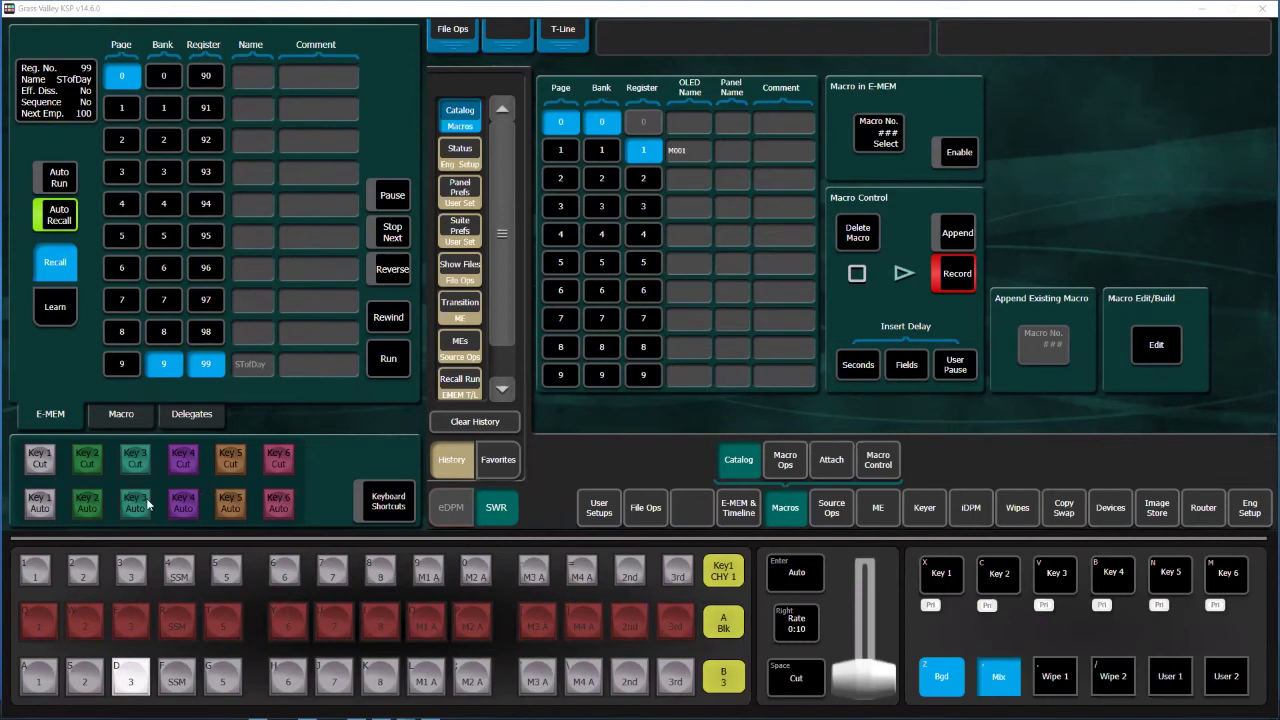
click(37, 468)
click(85, 466)
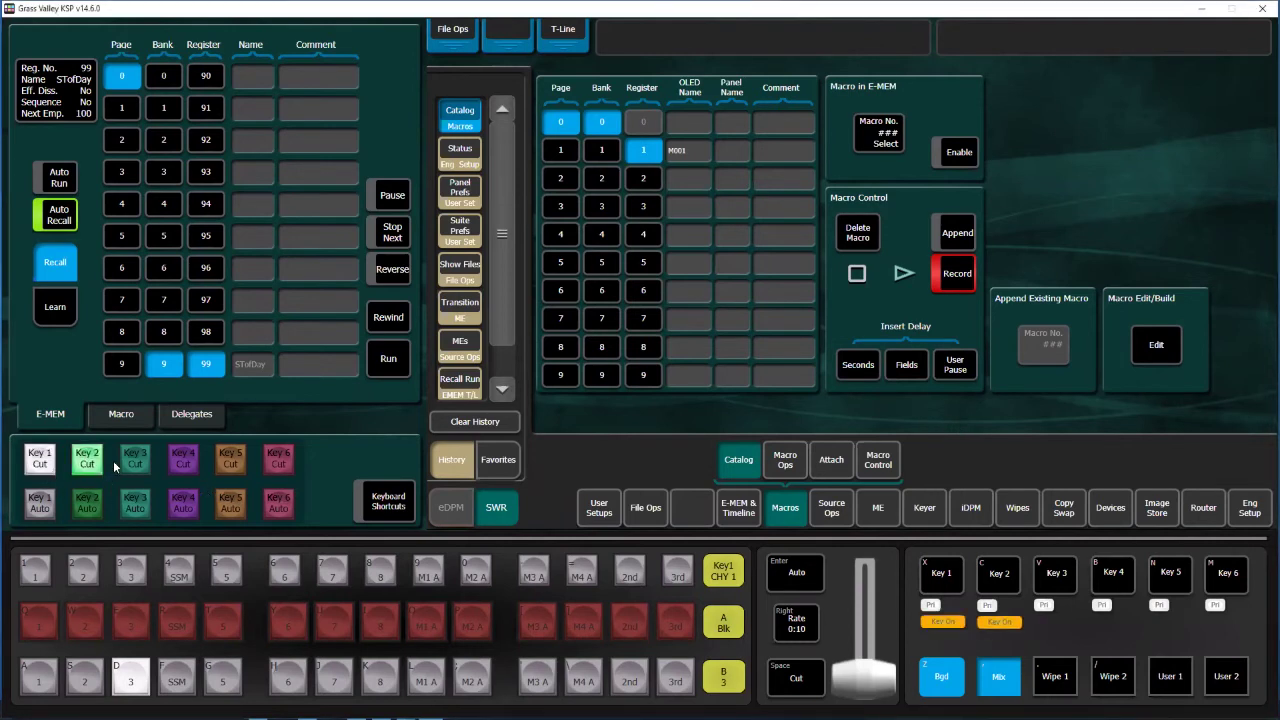
click(139, 465)
click(188, 466)
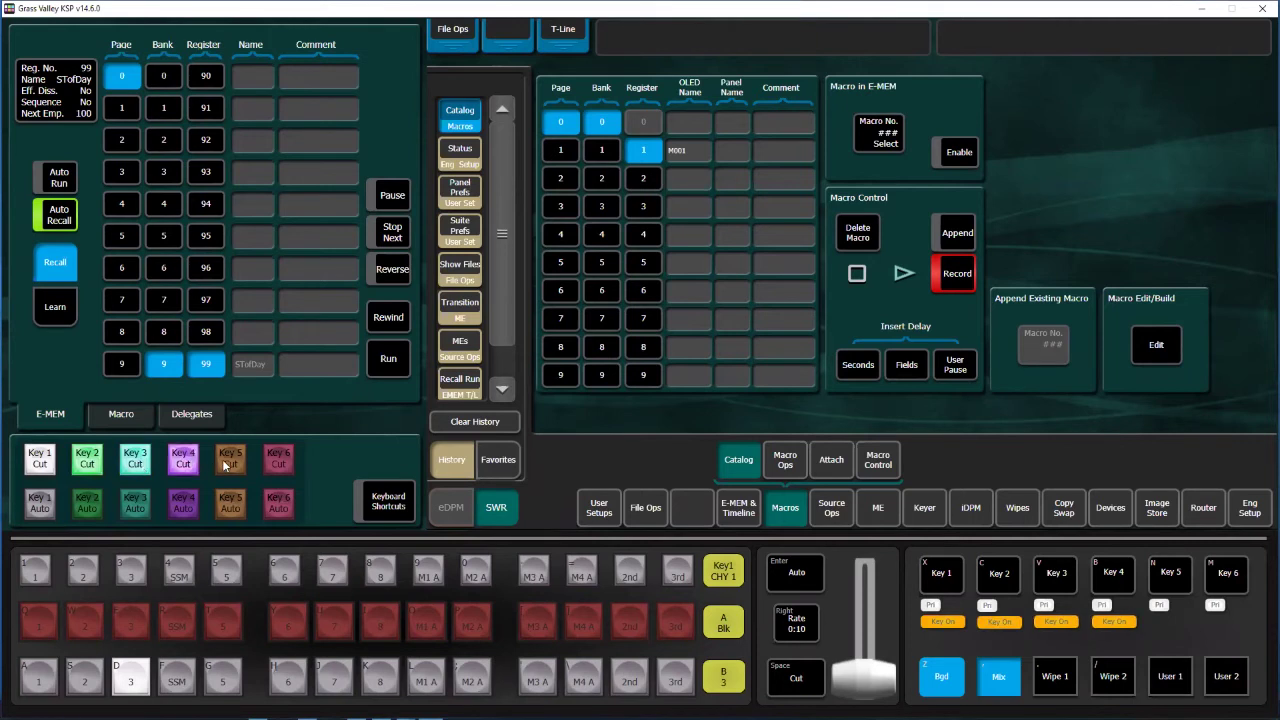
click(229, 462)
click(275, 462)
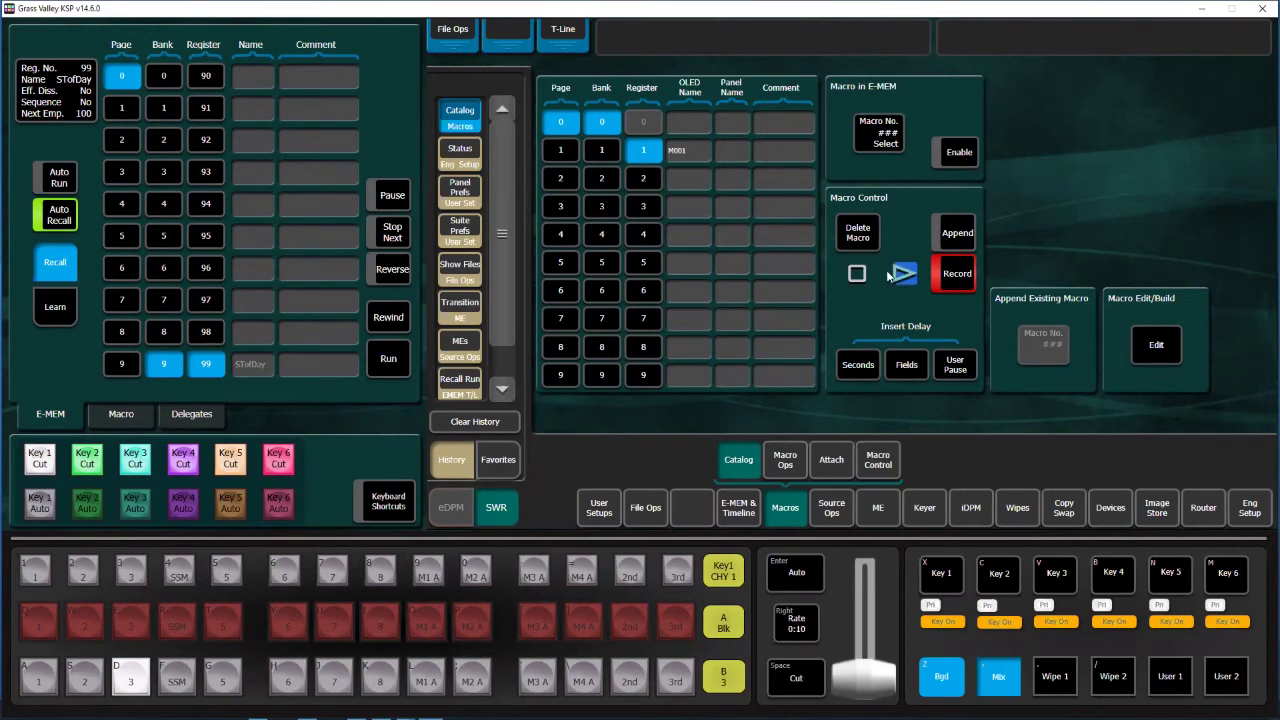
click(857, 273)
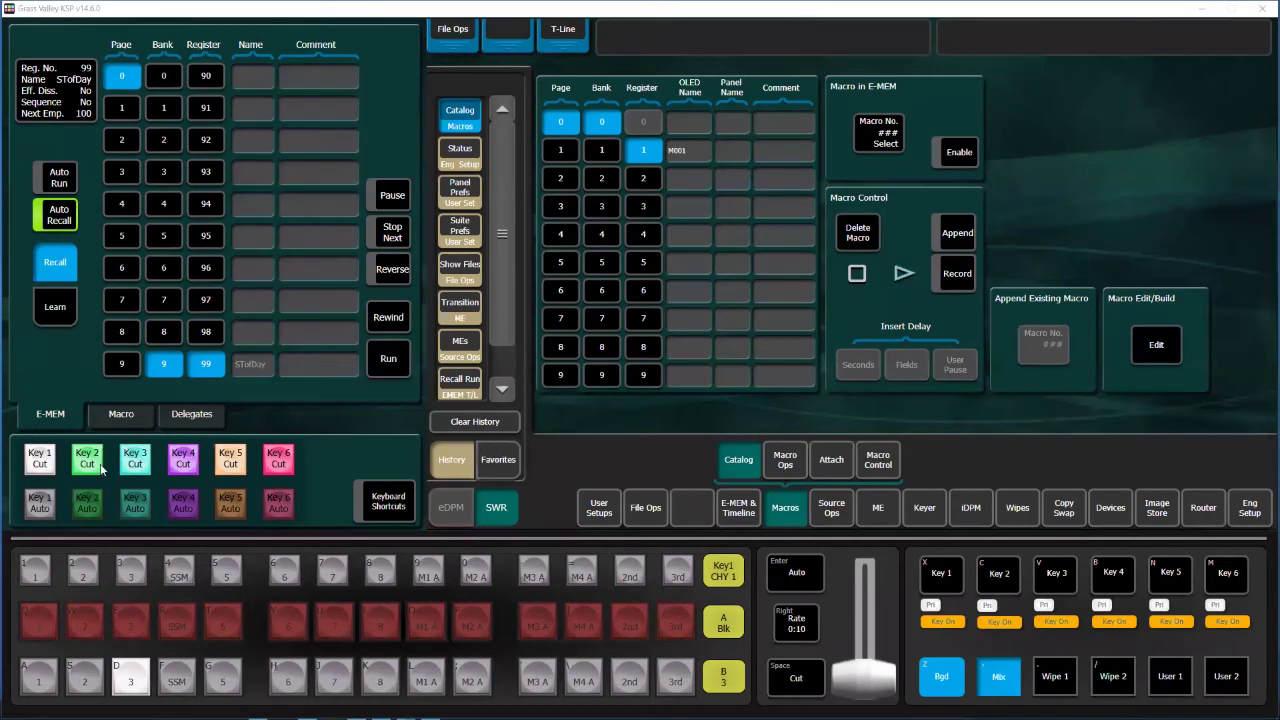
Cut keys 1, 2, 3, 4, 5 and 6 off air in turn.
click(46, 468)
click(100, 469)
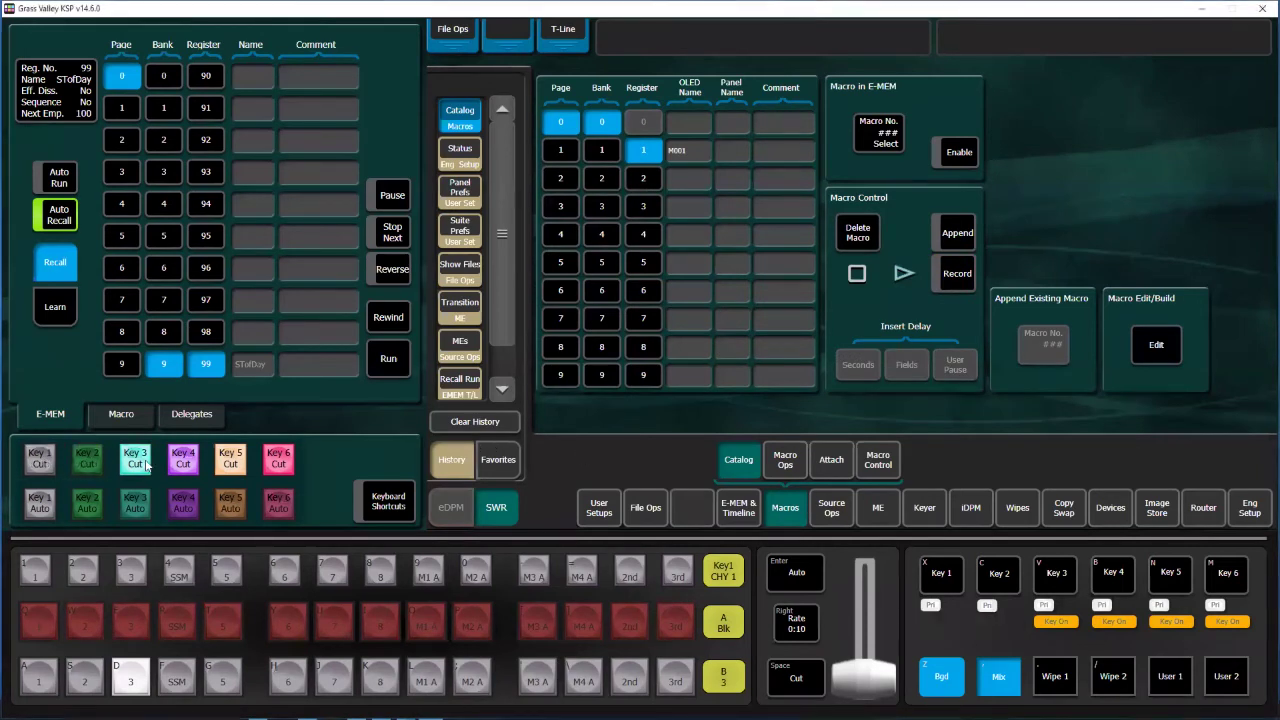
click(135, 463)
click(184, 463)
click(230, 466)
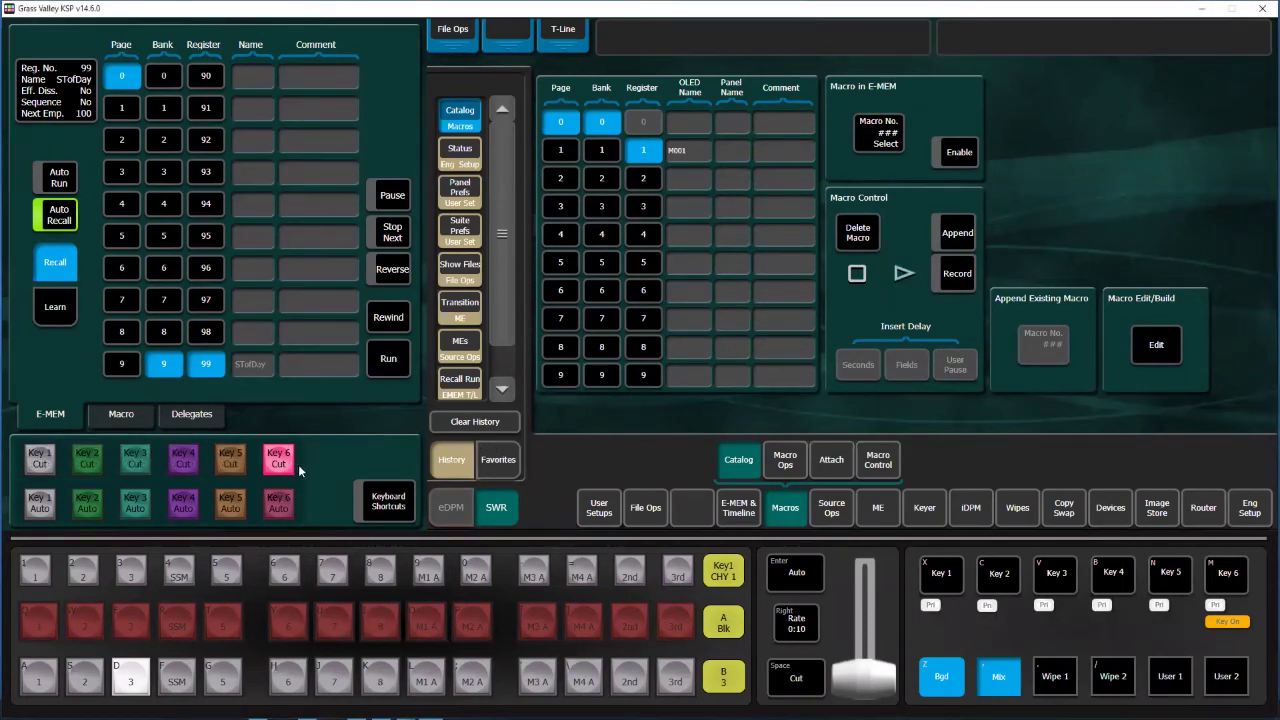
click(288, 468)
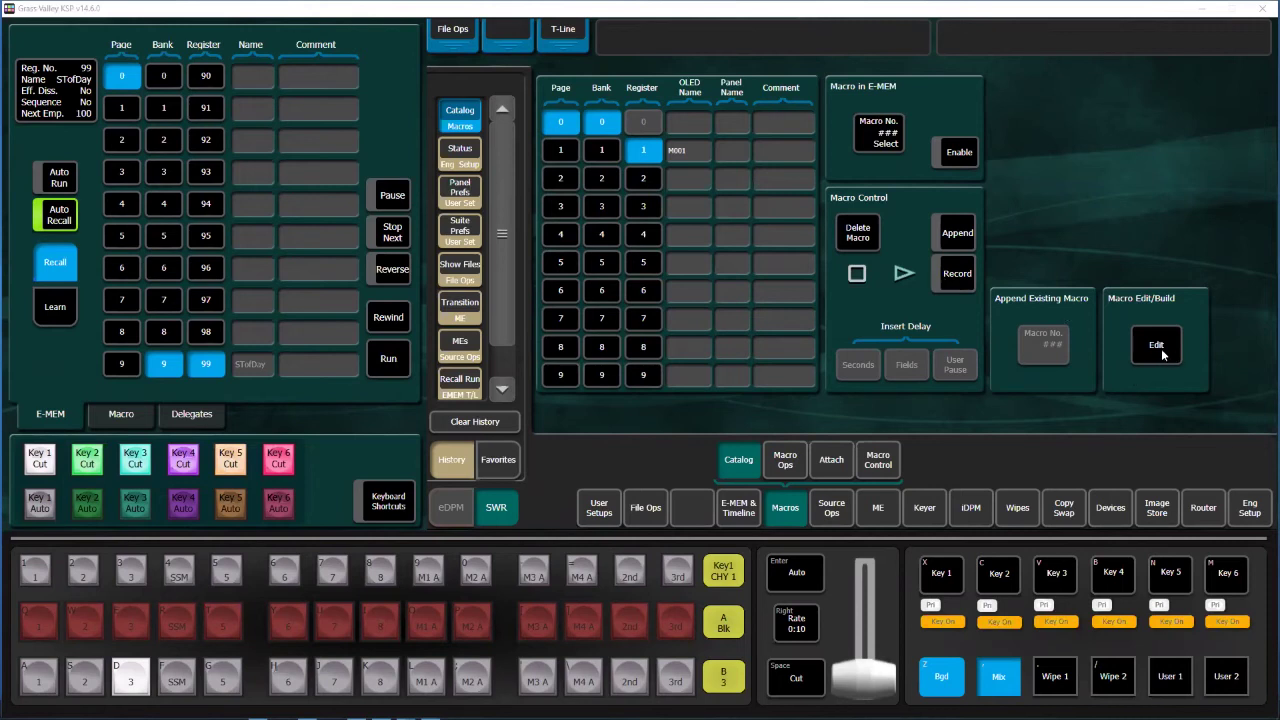
Open macro 1 for editing and insert a 10-frame delay after the Key 1 cut.
click(1157, 346)
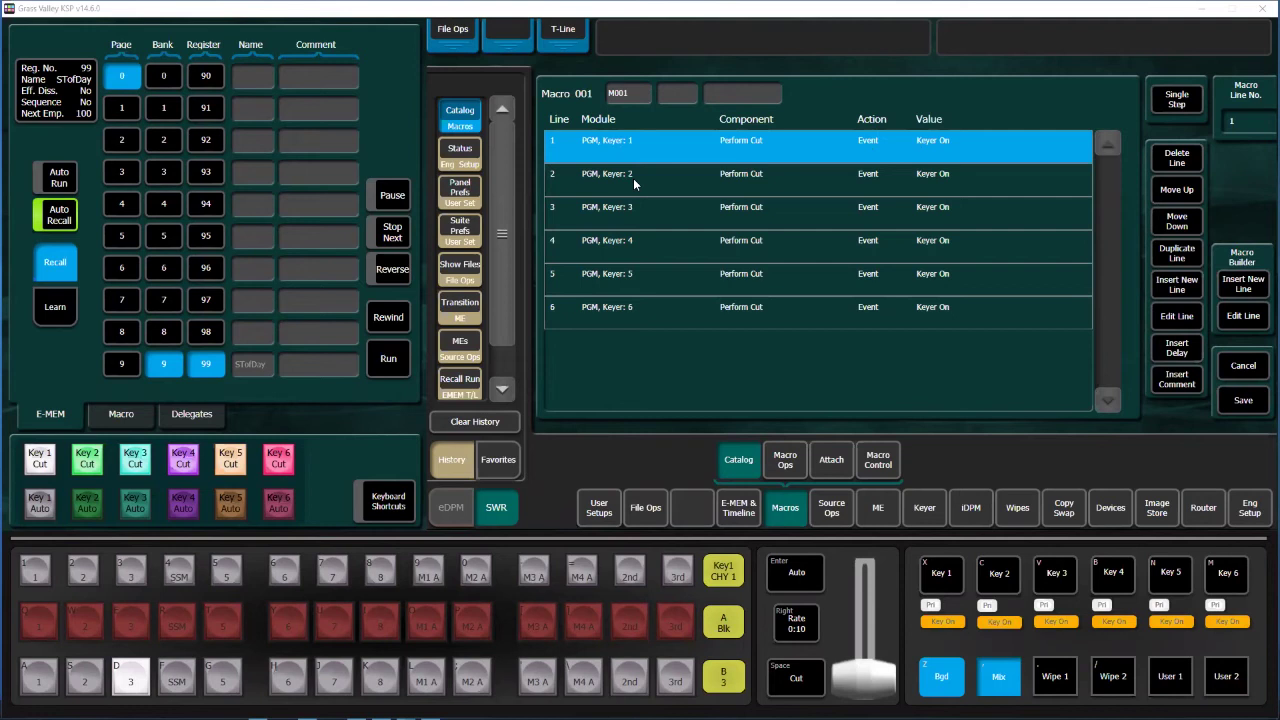
click(1176, 349)
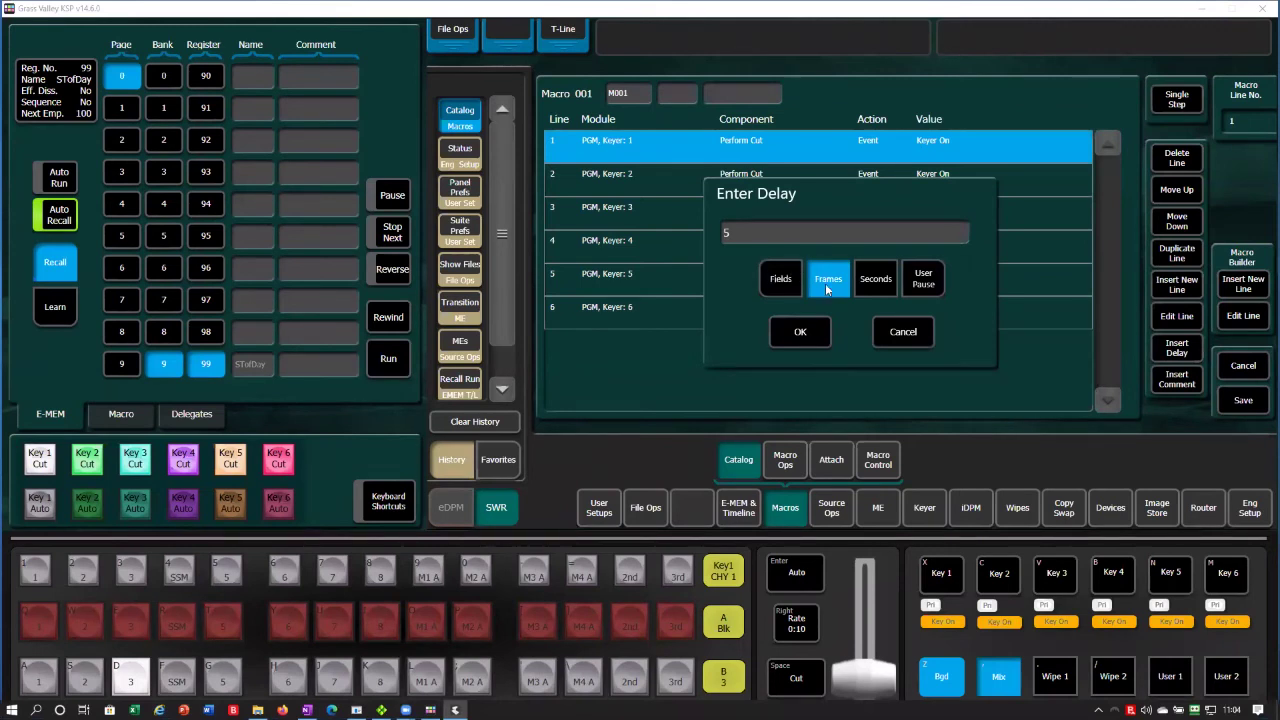
click(725, 231)
click(966, 300)
click(1014, 348)
click(1170, 328)
click(799, 336)
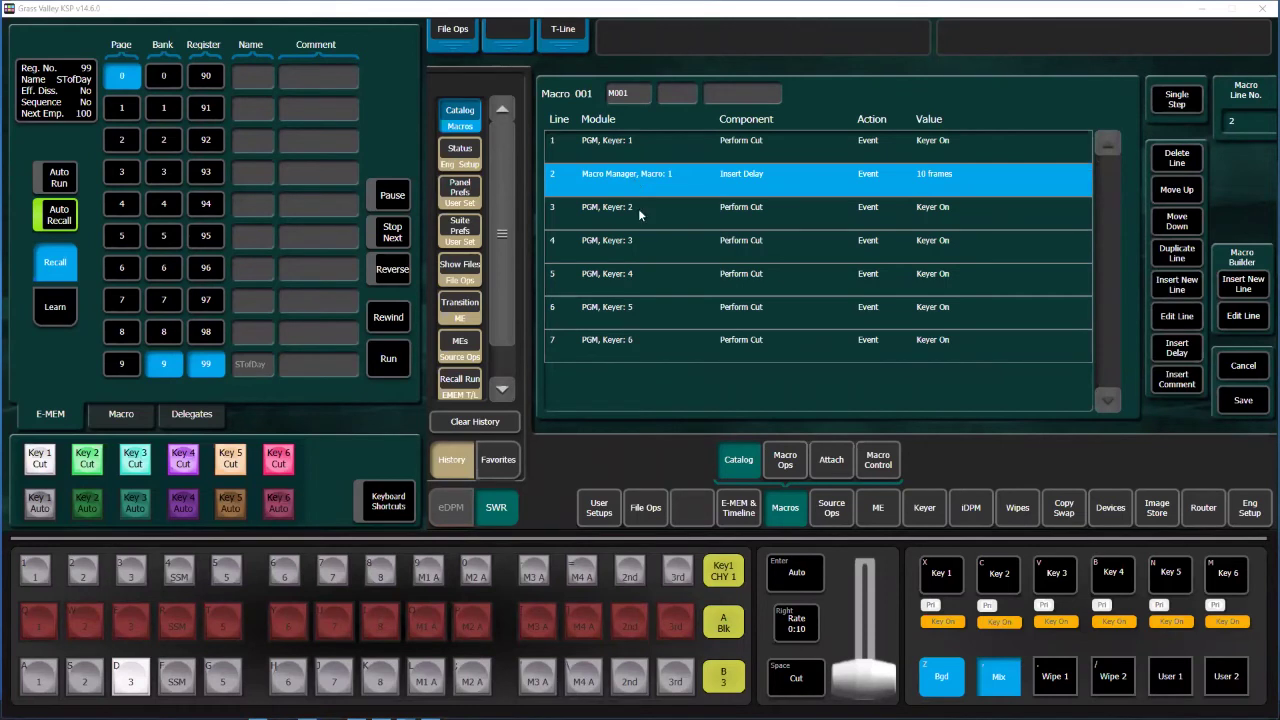
Insert a second 10-frame delay and move it up between the Key 2 and Key 3 cuts.
click(661, 248)
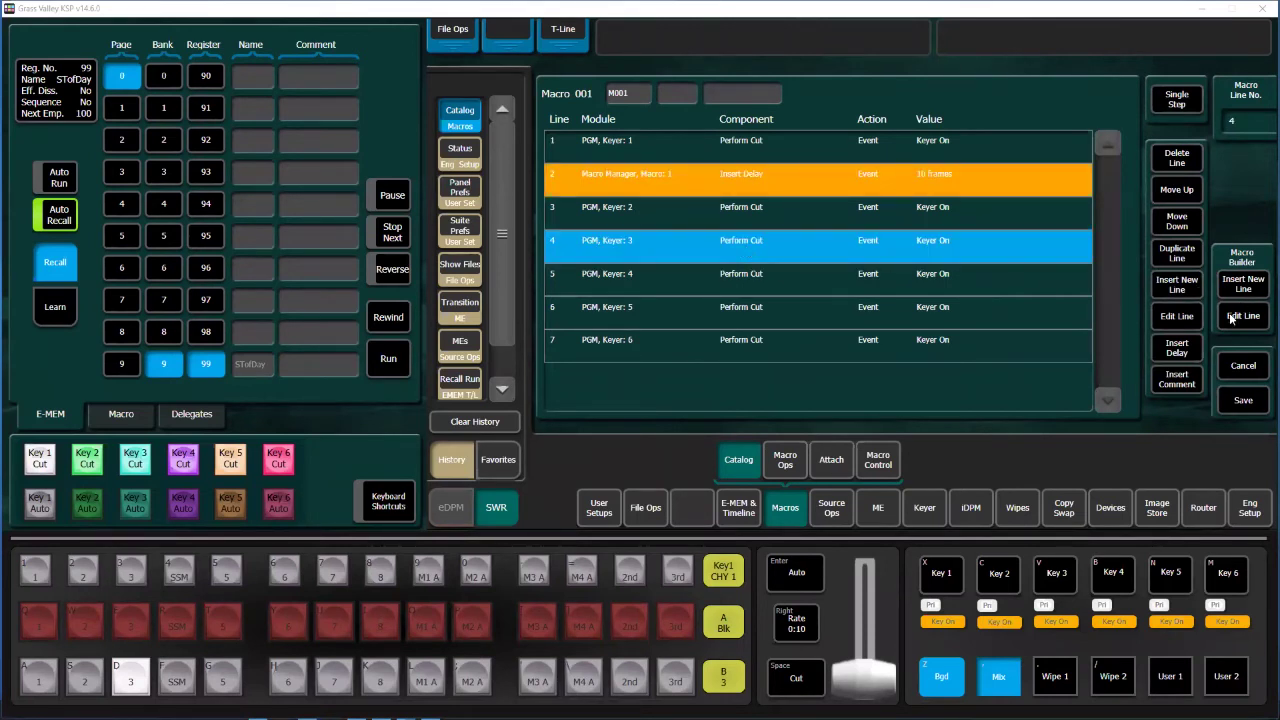
click(1177, 347)
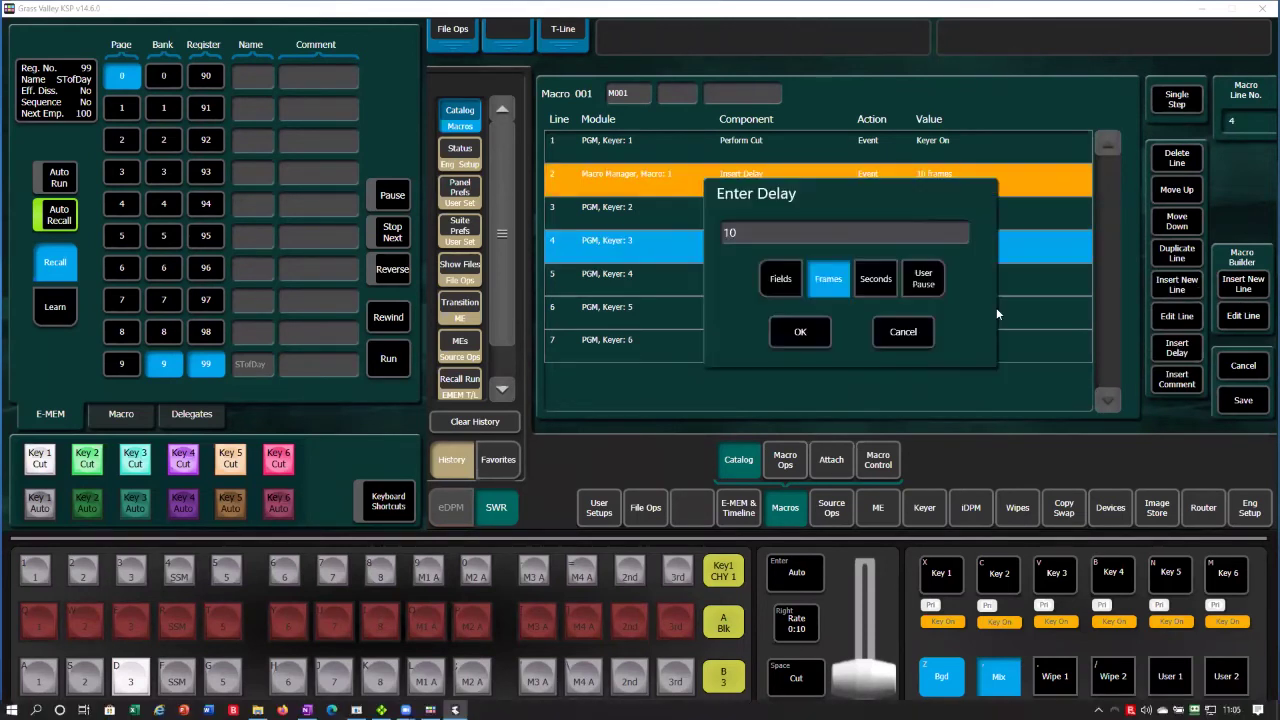
click(792, 331)
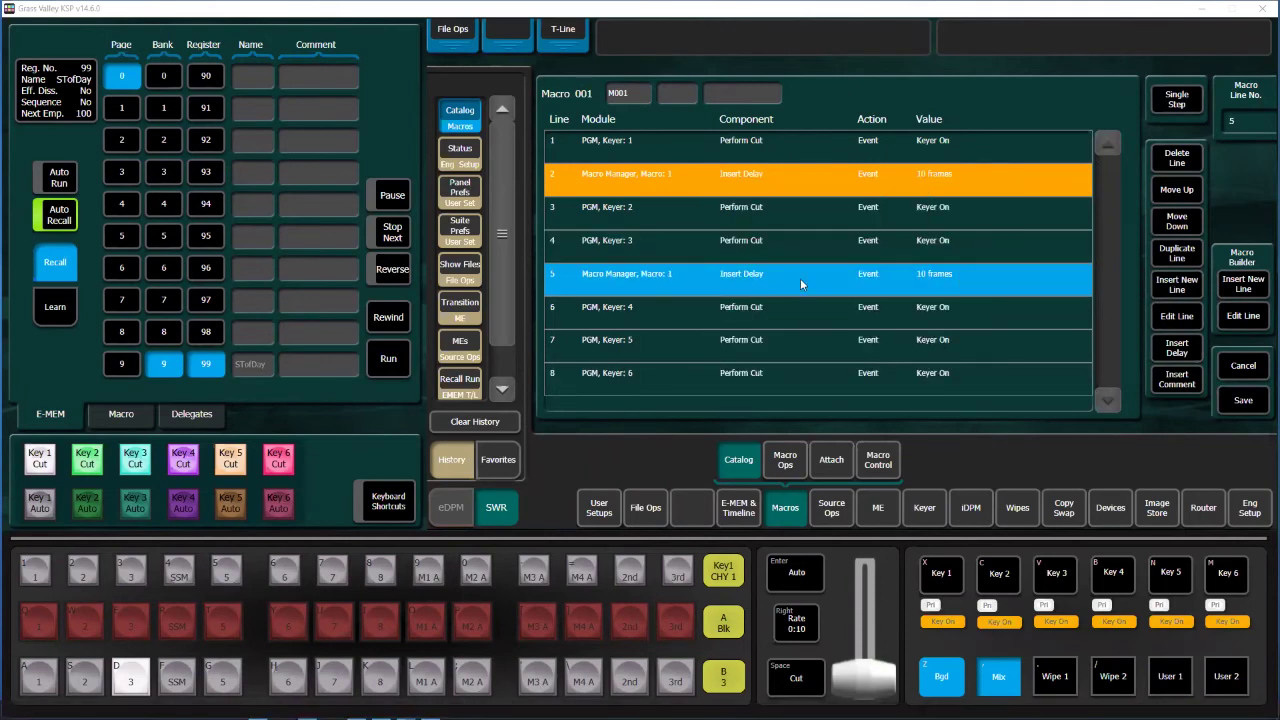
click(1177, 189)
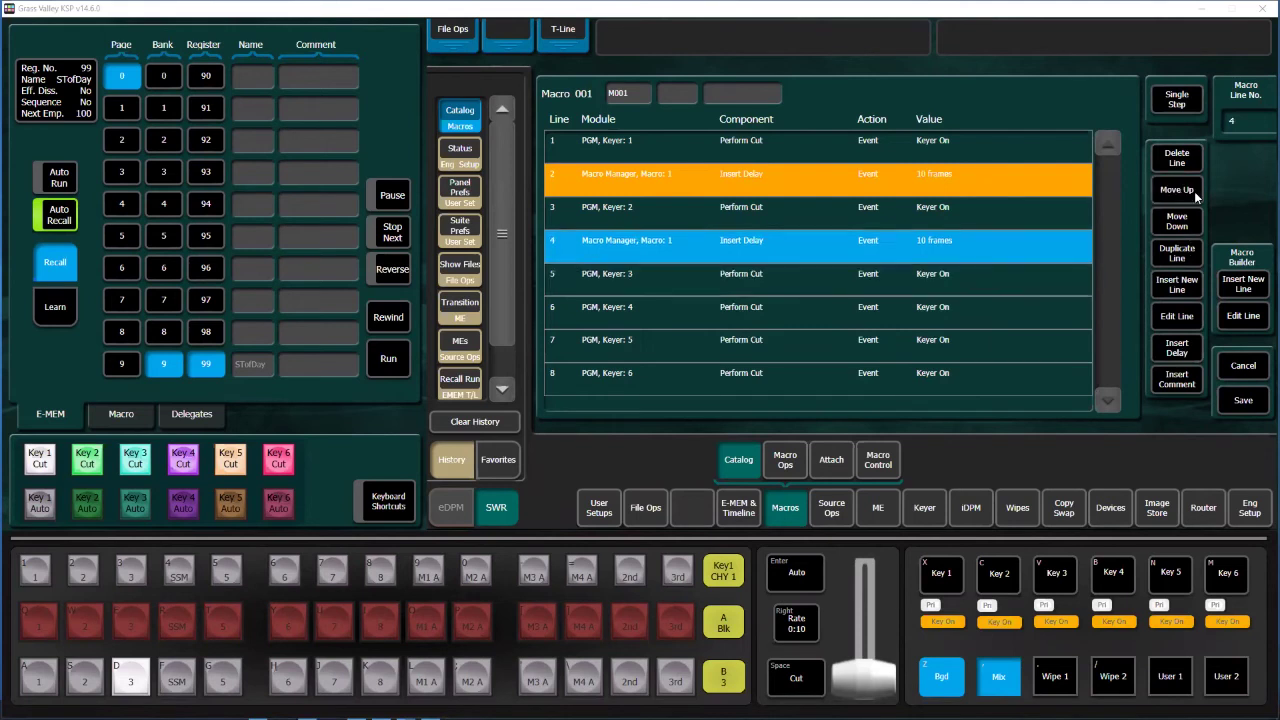
click(776, 287)
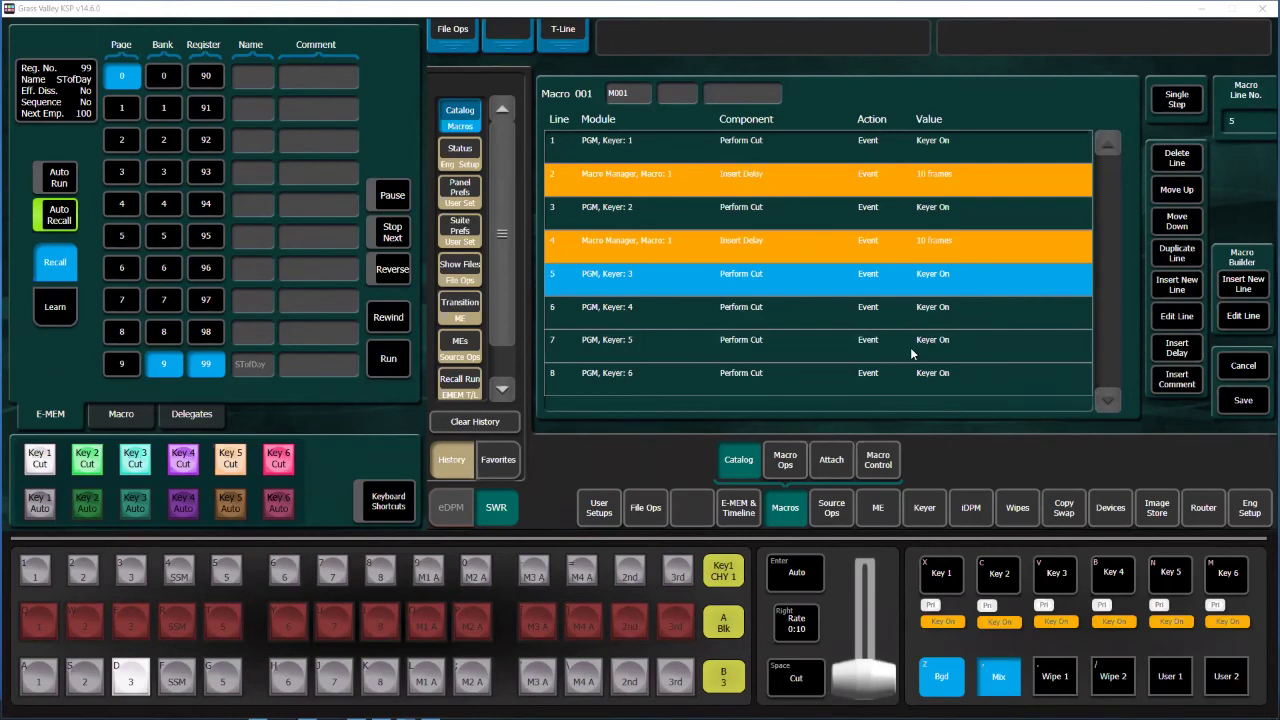
Save the edited macro 1, cut keys 1–6 off air, and replay the macro to test it.
click(1243, 400)
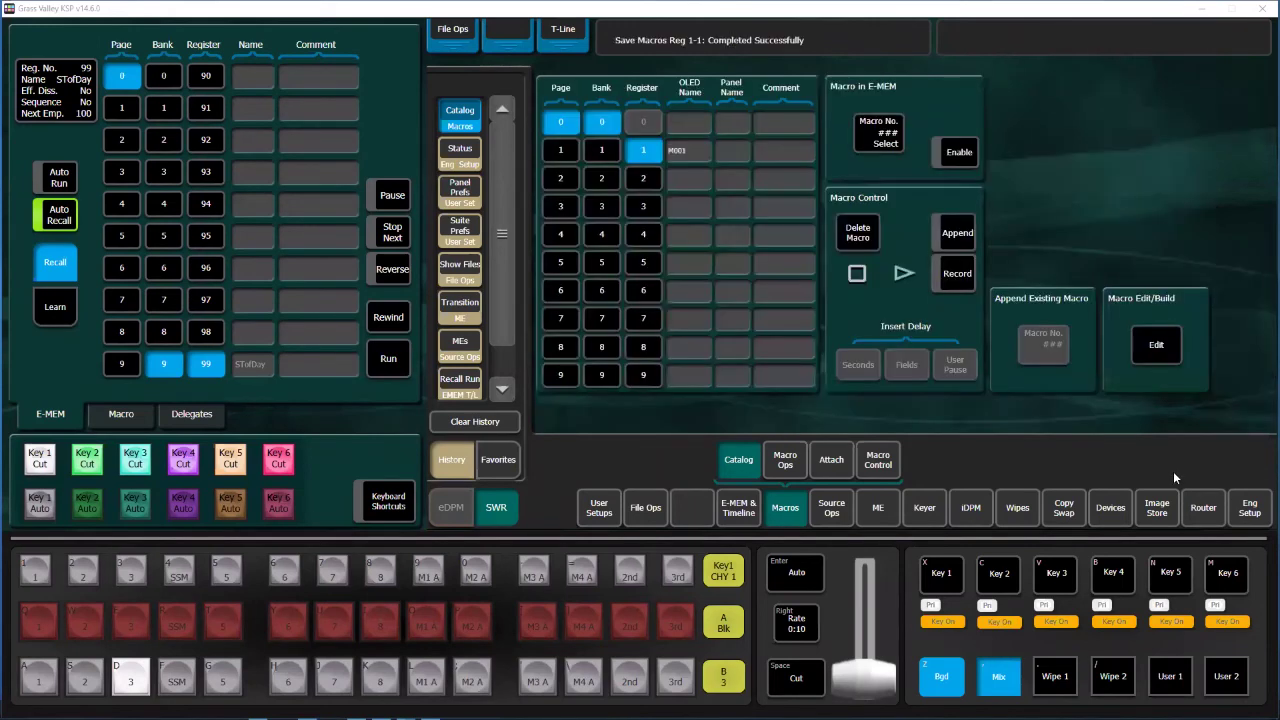
click(38, 465)
click(87, 467)
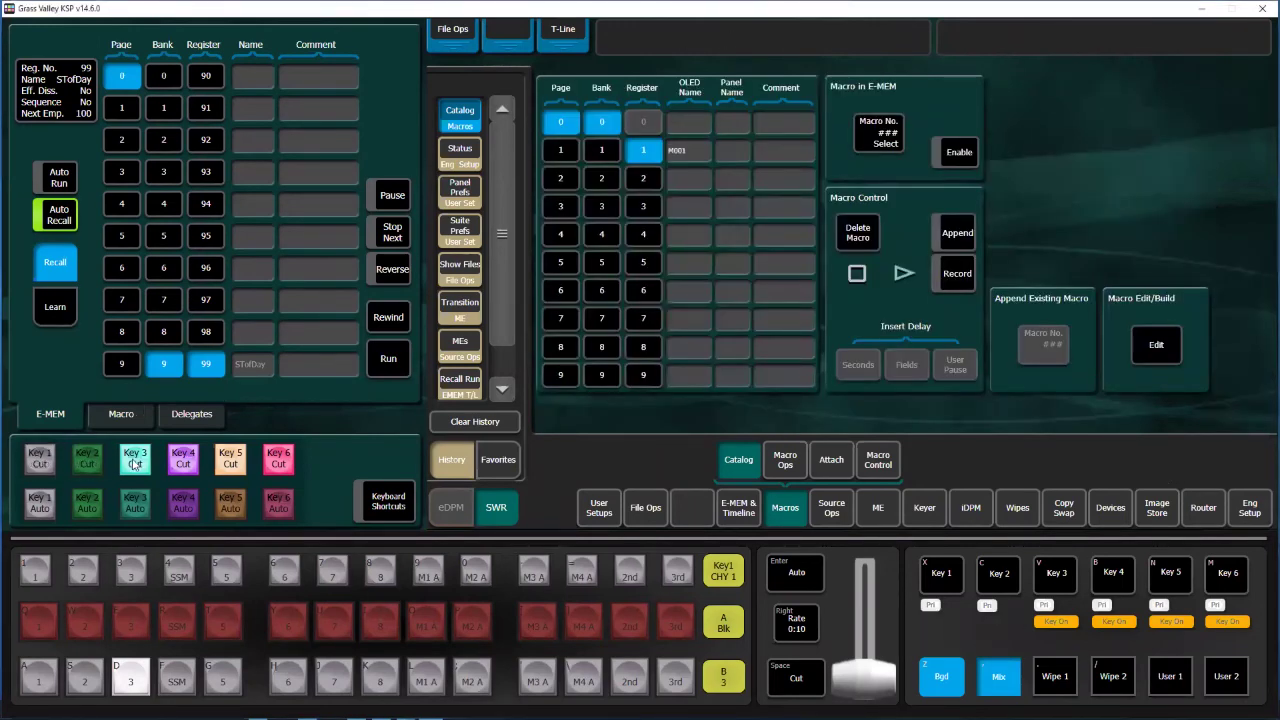
click(135, 462)
click(183, 460)
click(230, 460)
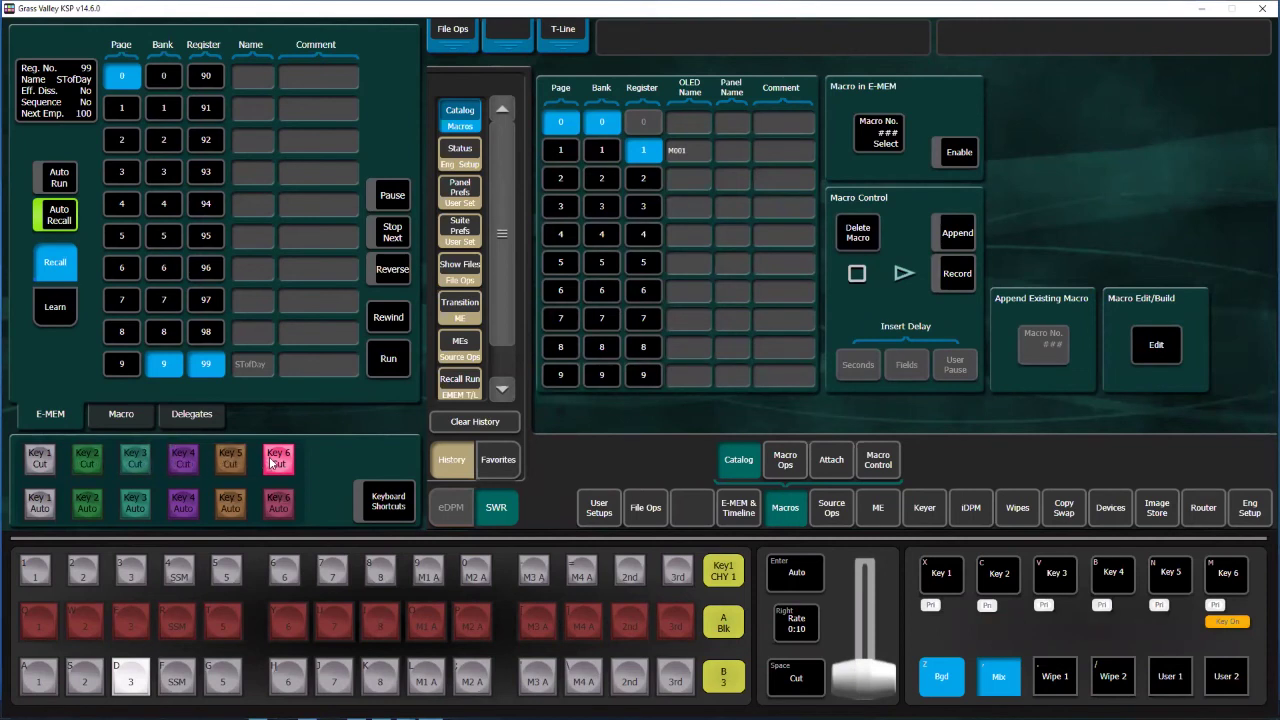
click(272, 462)
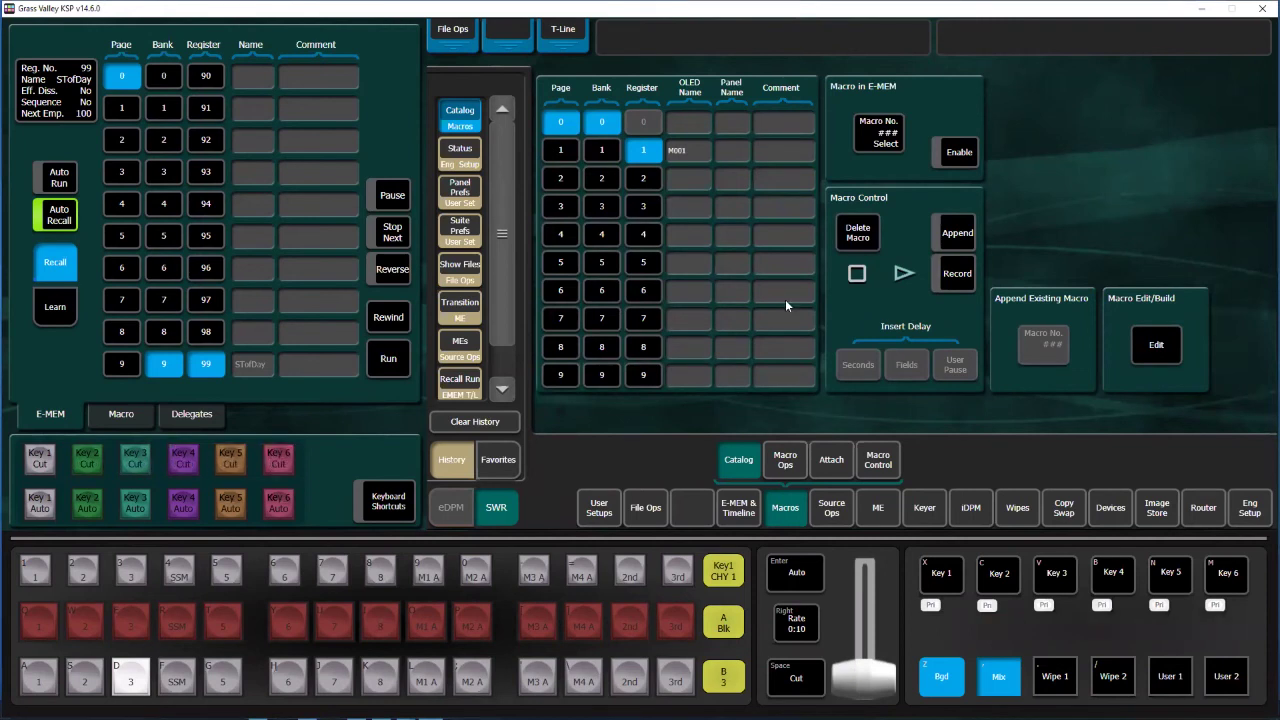
click(905, 276)
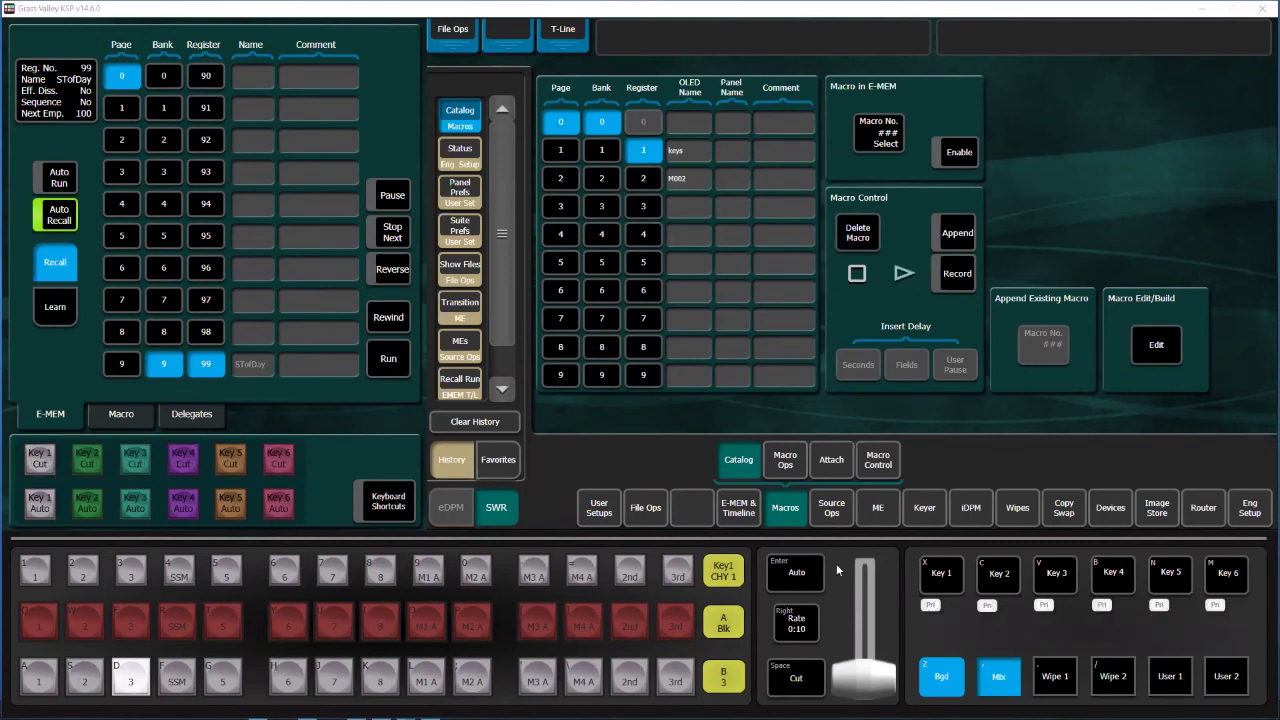
Browse show files on Menu C:\ into C:\K_FRAME\user and then the SHOW A folder.
click(643, 508)
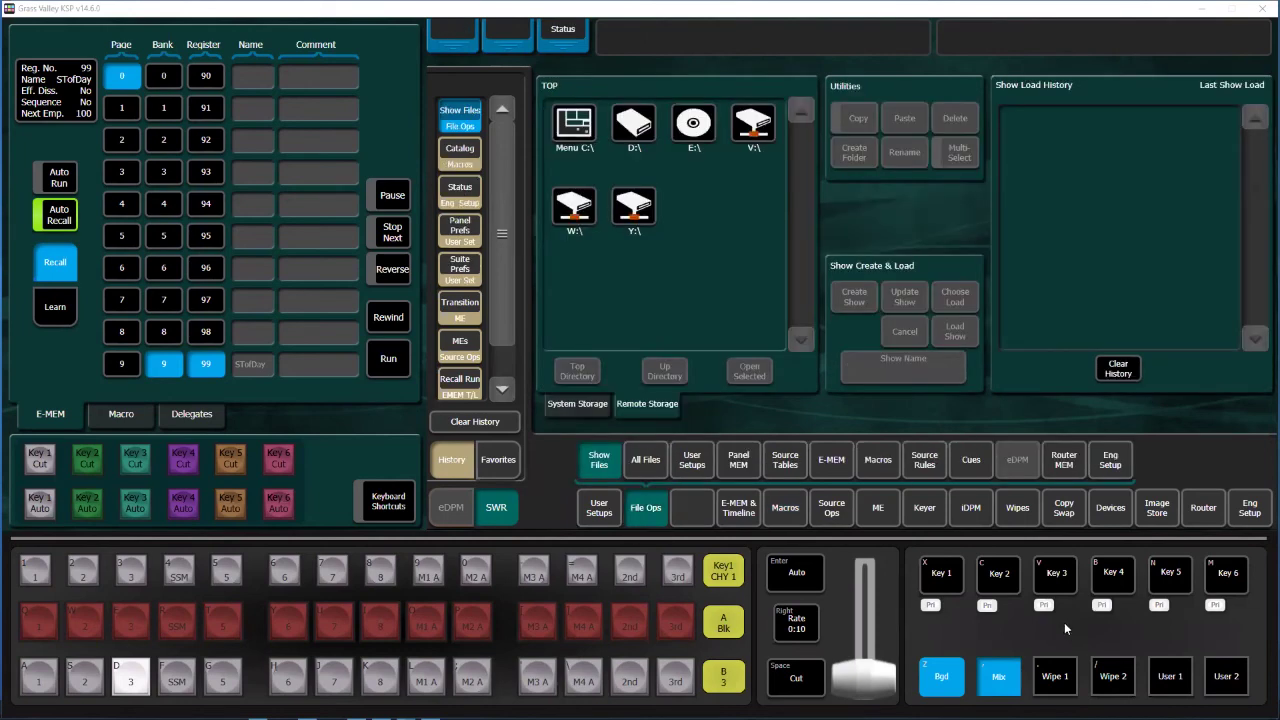
click(572, 125)
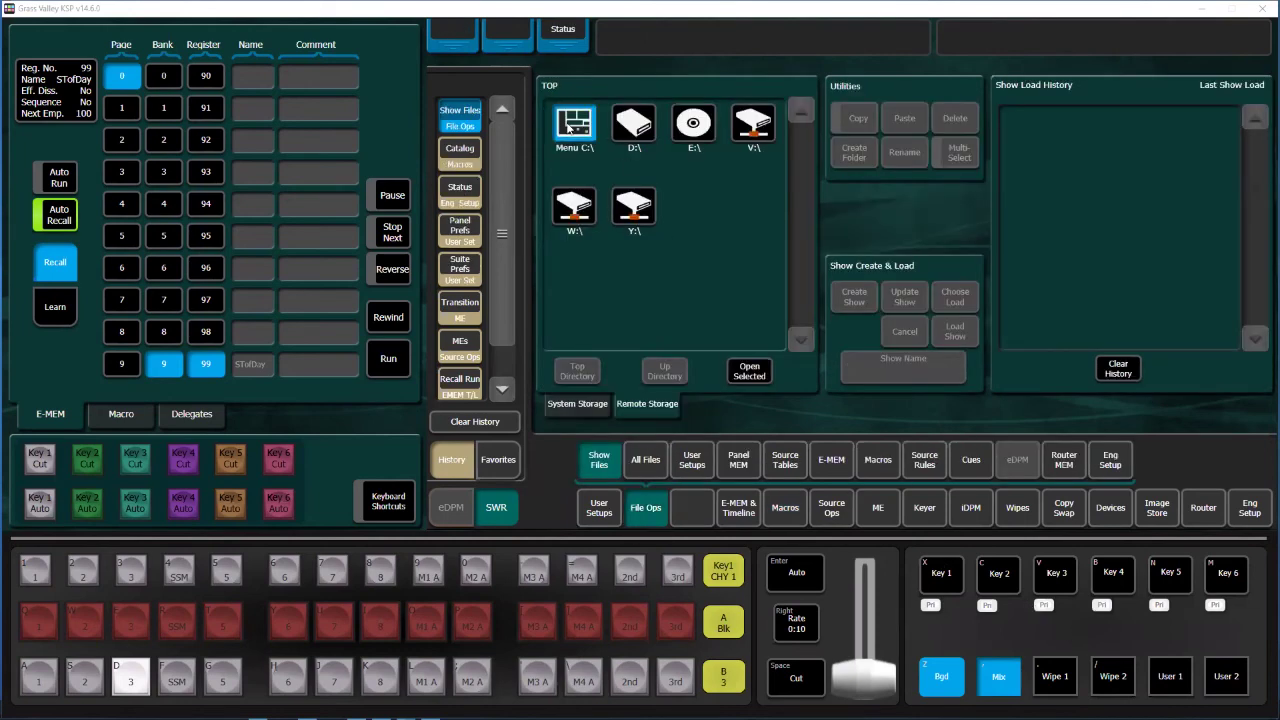
click(745, 376)
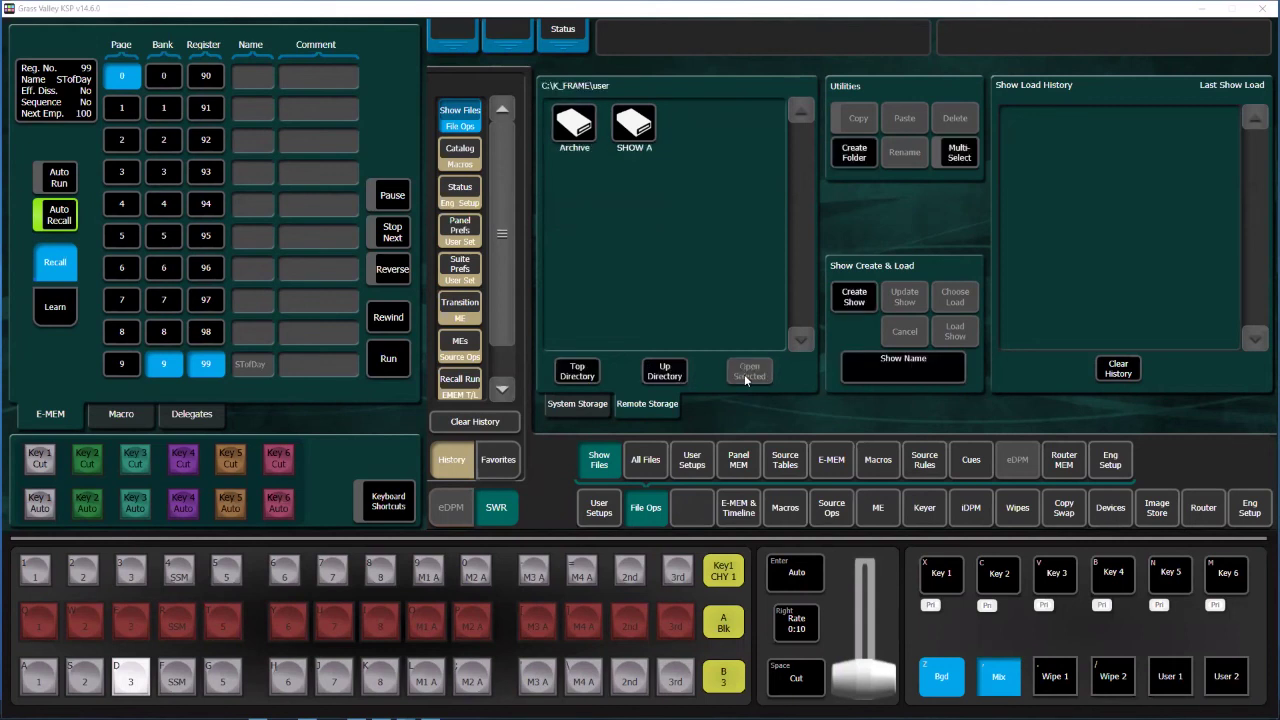
click(646, 130)
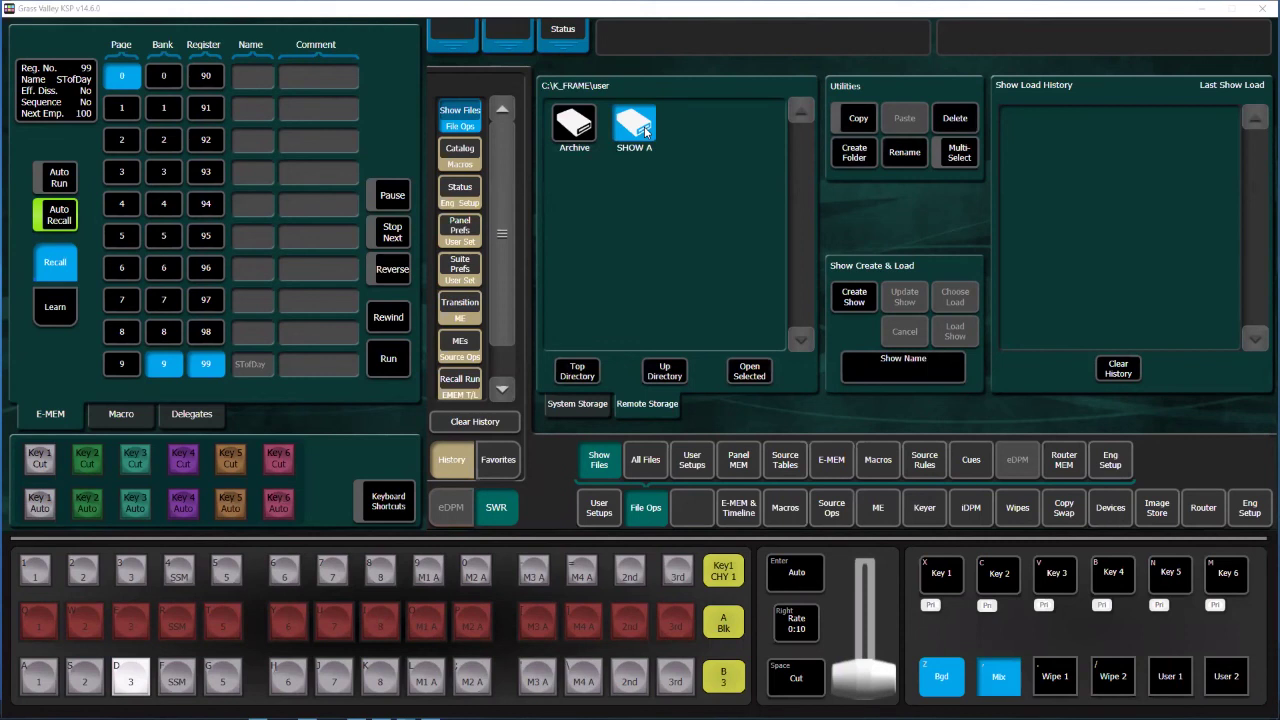
click(752, 375)
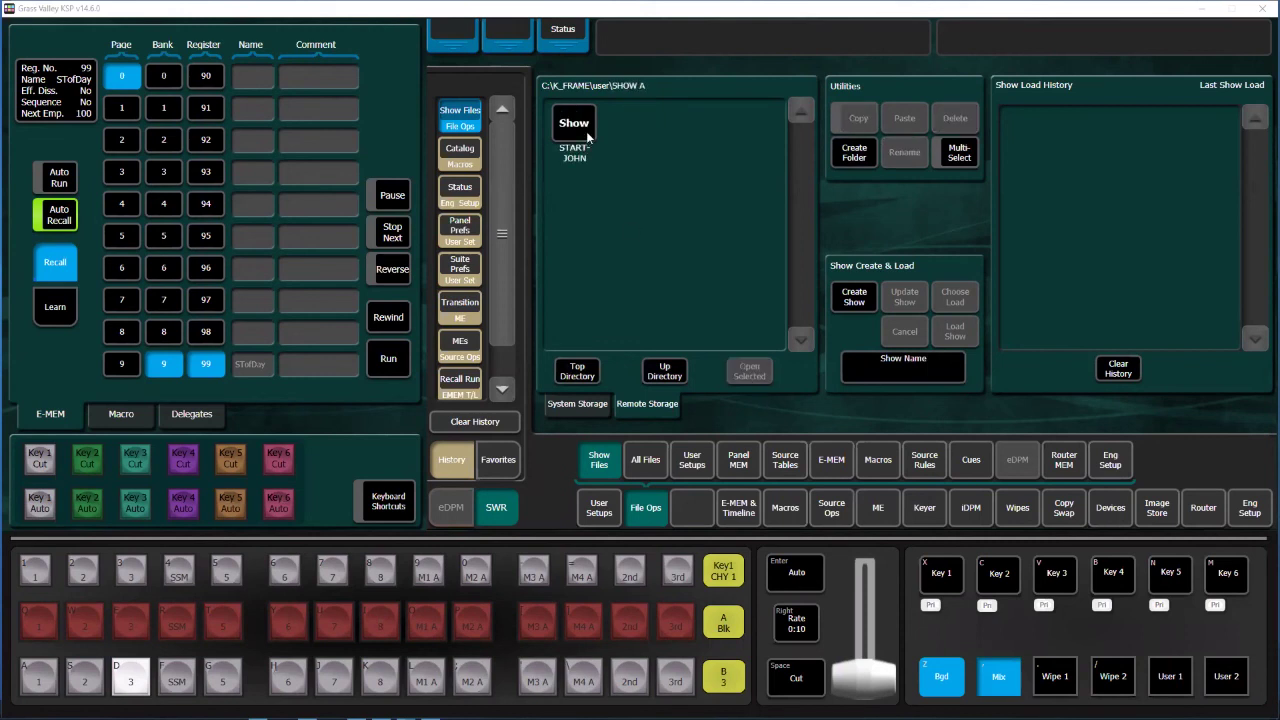
Create a new show named 'Show v2' in SHOW A and save its contents.
click(854, 296)
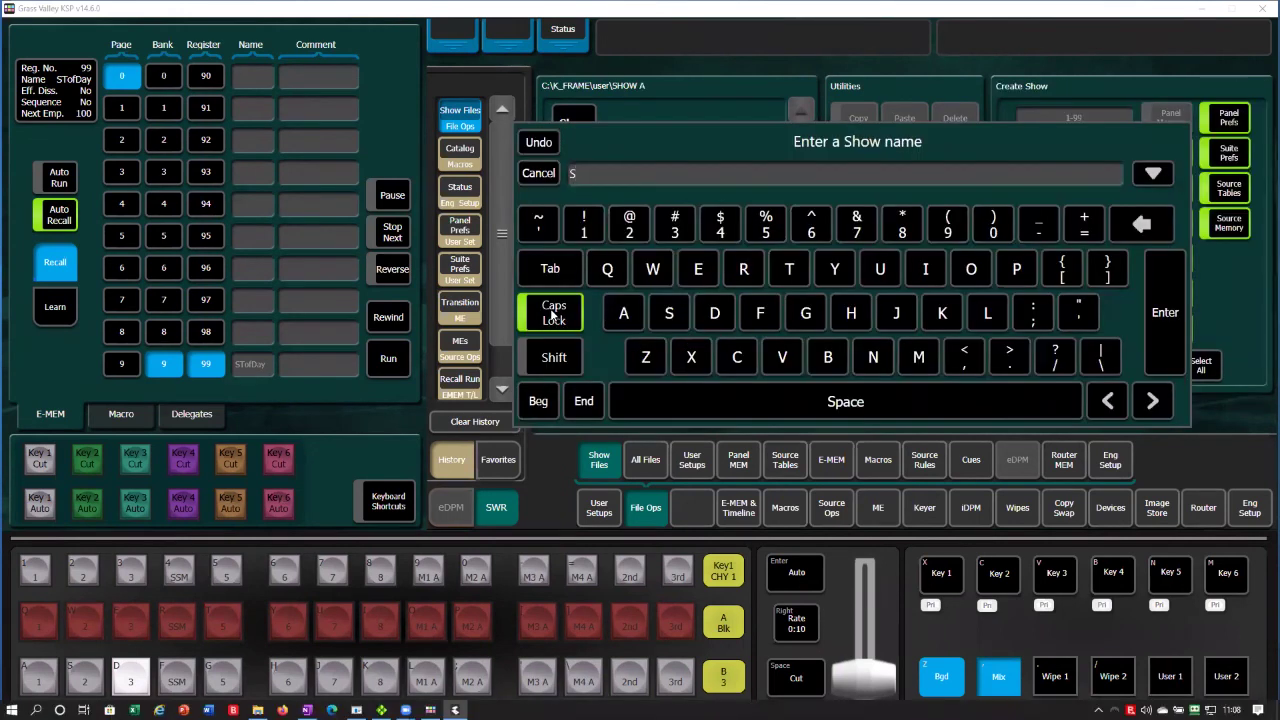
click(856, 318)
click(971, 270)
click(658, 272)
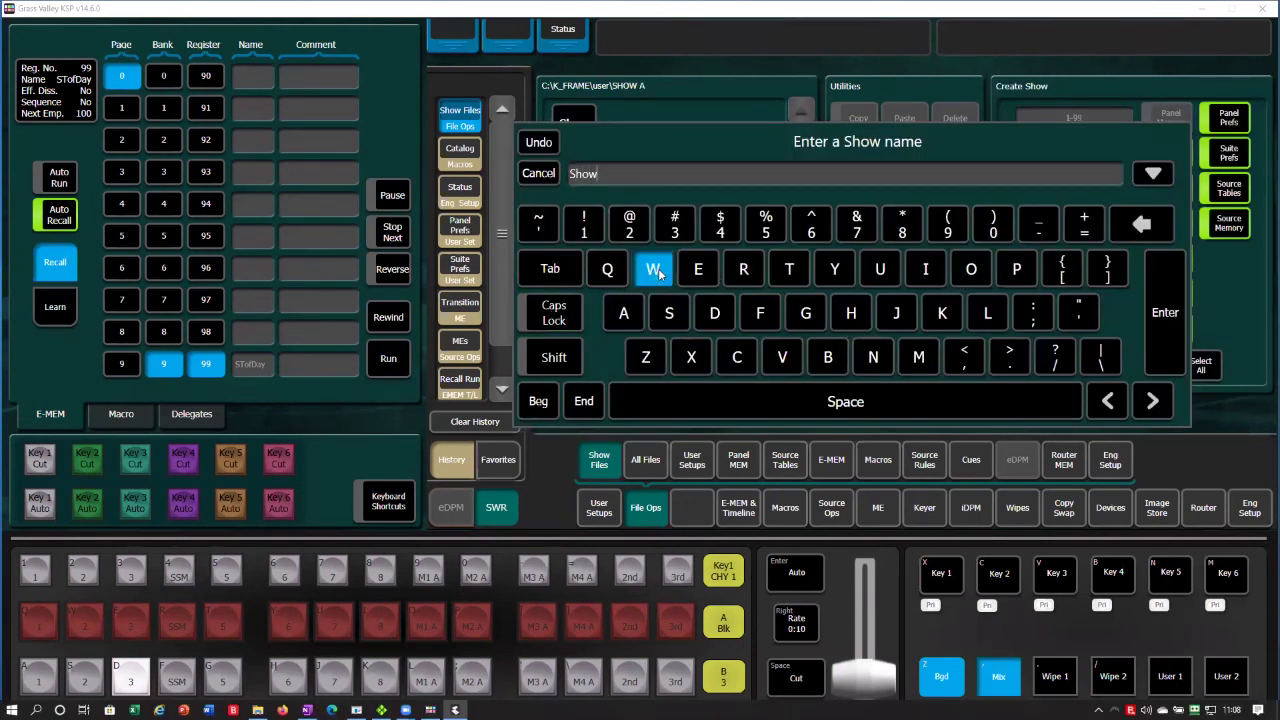
click(788, 368)
click(648, 232)
click(1172, 318)
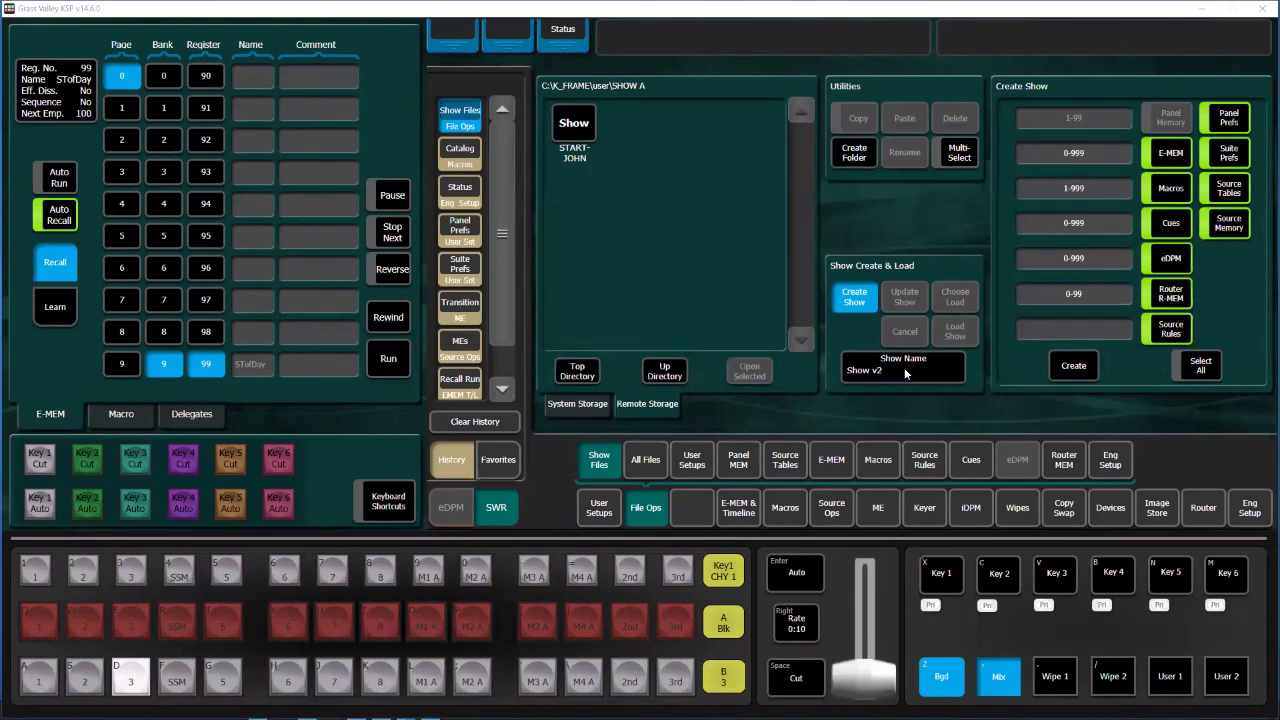
click(1072, 368)
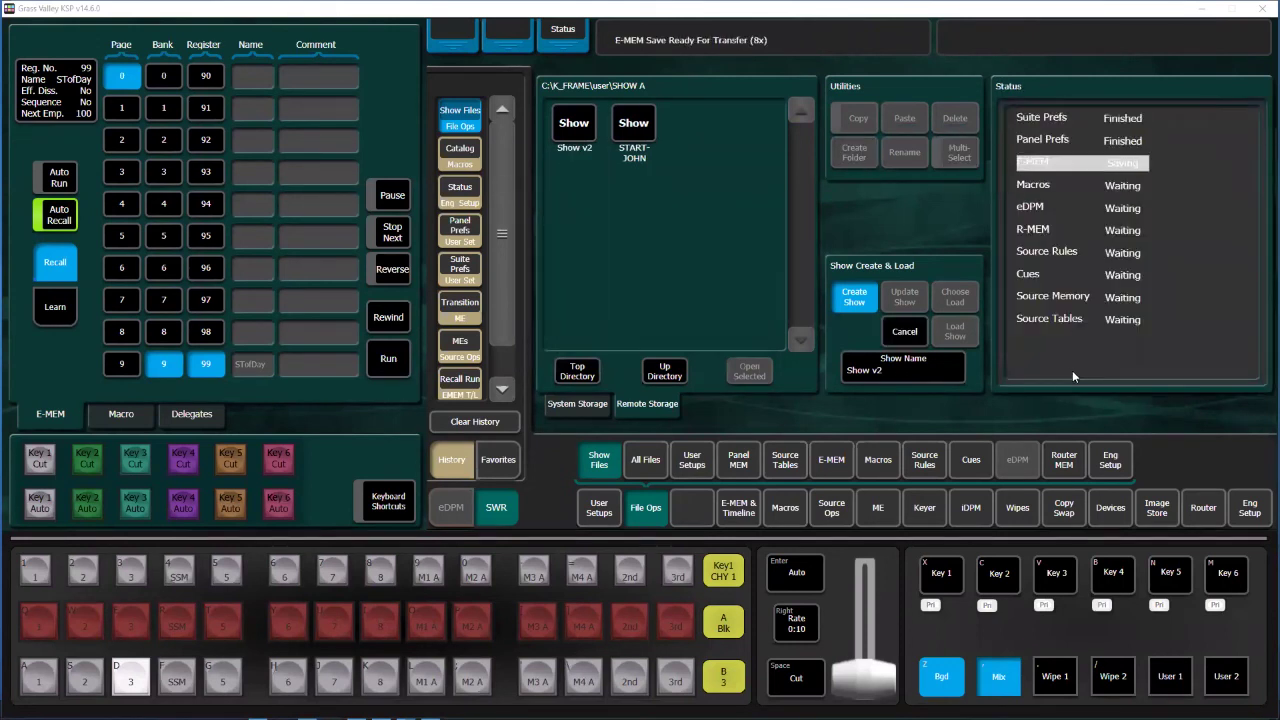